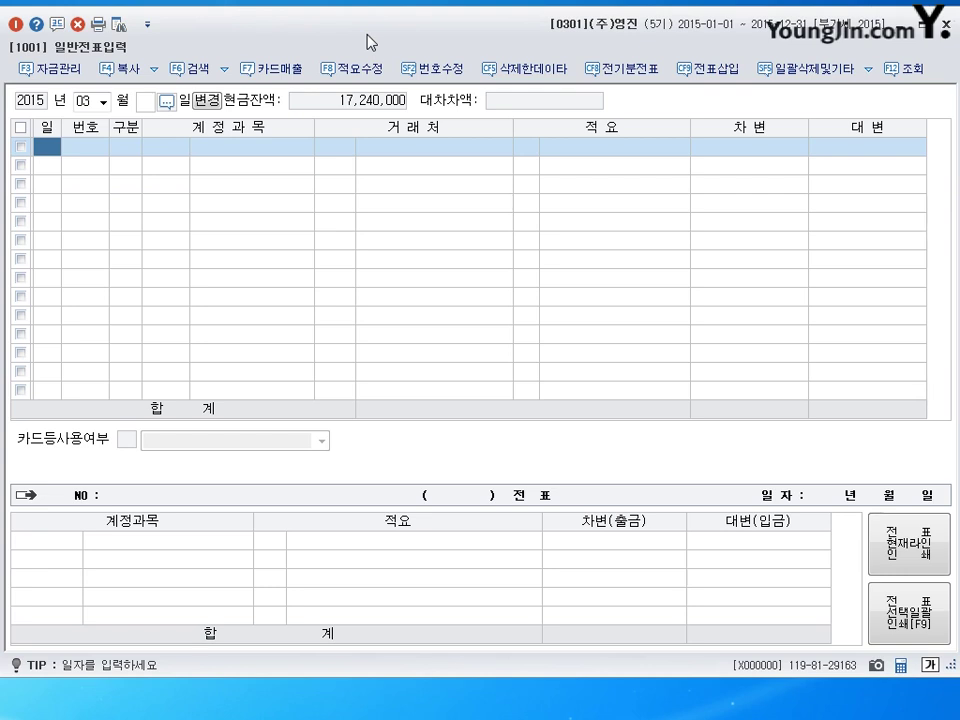
# Enter a debit (차변) line for March 1 to account 0835 대손상각비 for 500,000
pyautogui.write('1')
pyautogui.press('Return')
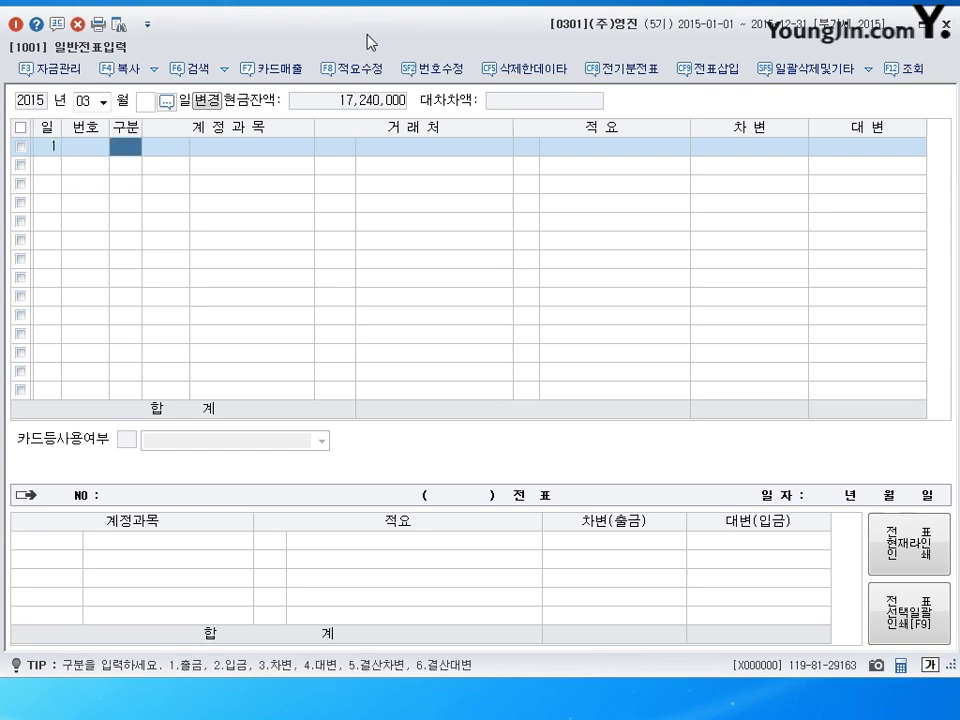
pyautogui.write('3835')
pyautogui.press('Return')
pyautogui.press('Return')
pyautogui.press('Return')
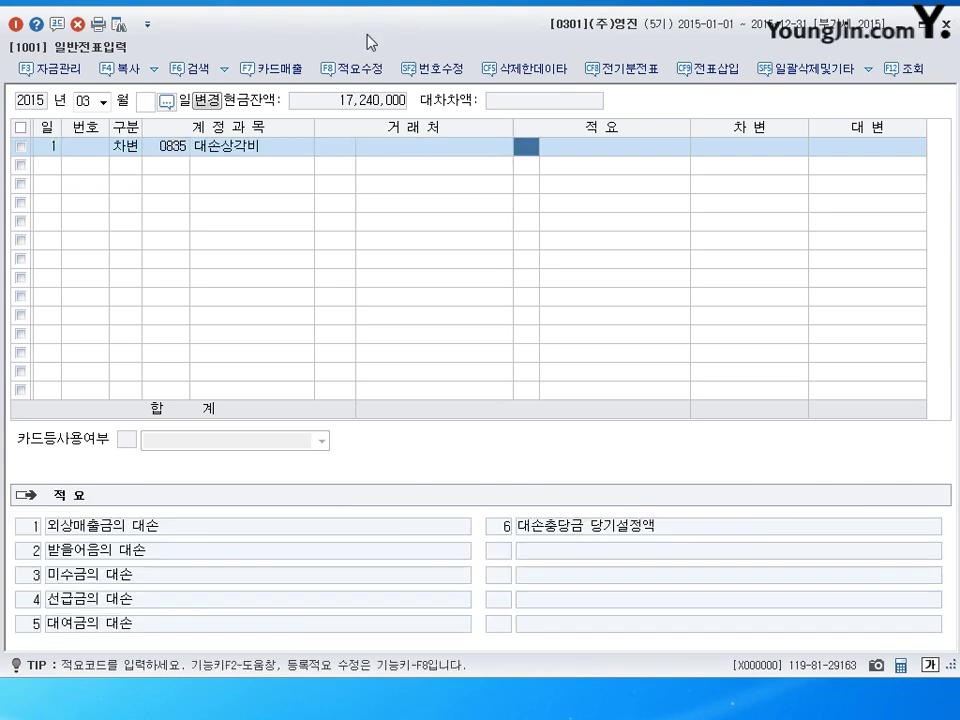
pyautogui.write('800')
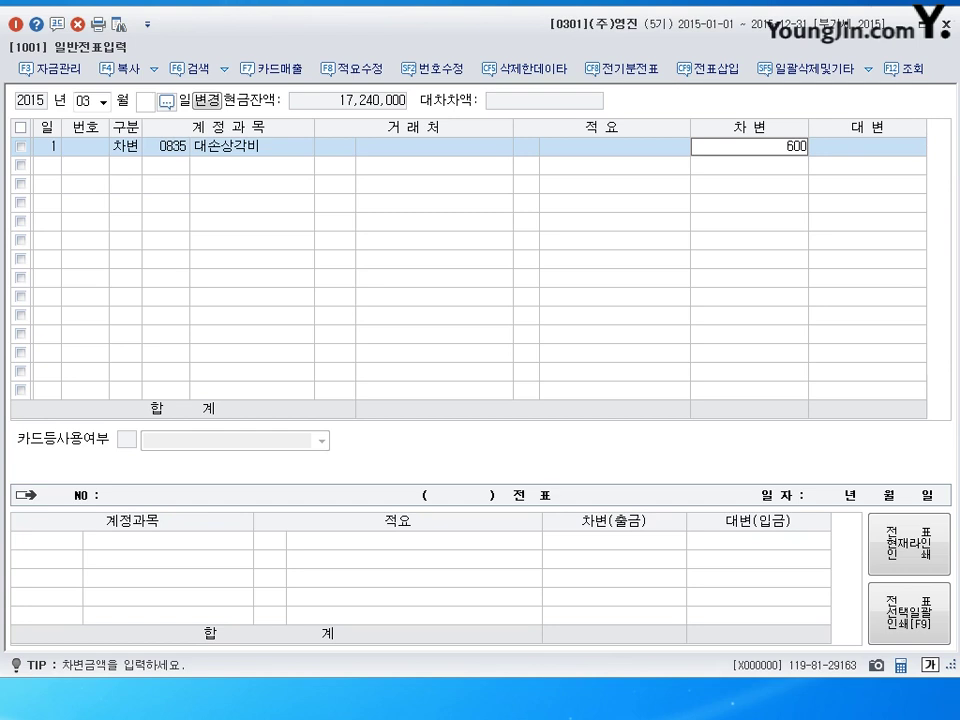
pyautogui.press('BackSpace')
pyautogui.press('BackSpace')
pyautogui.press('BackSpace')
pyautogui.write('500000')
pyautogui.press('Return')
# Balance the March 1 voucher with a 500,000 credit (대변) line to 0108 외상매출금 for the client 충남상사
pyautogui.write('4108')
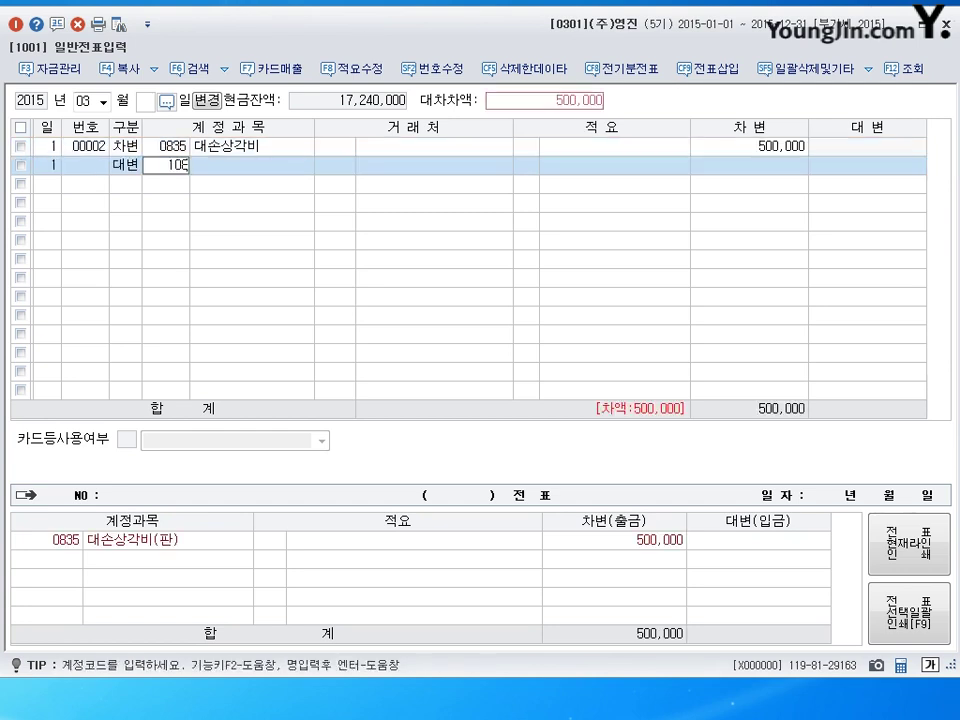
pyautogui.press('Return')
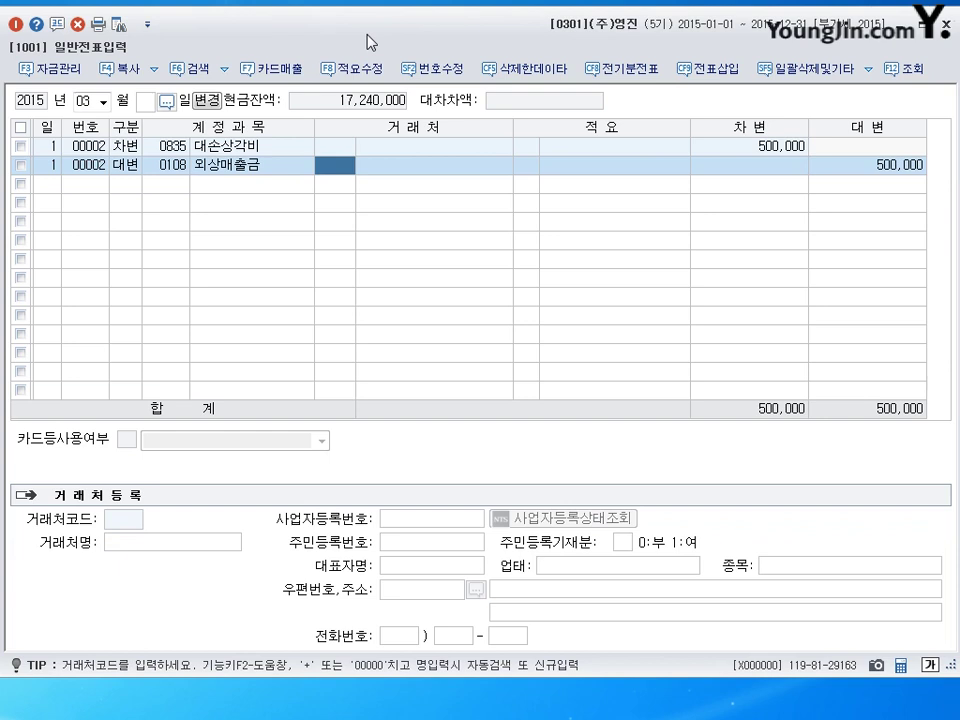
pyautogui.write('충')
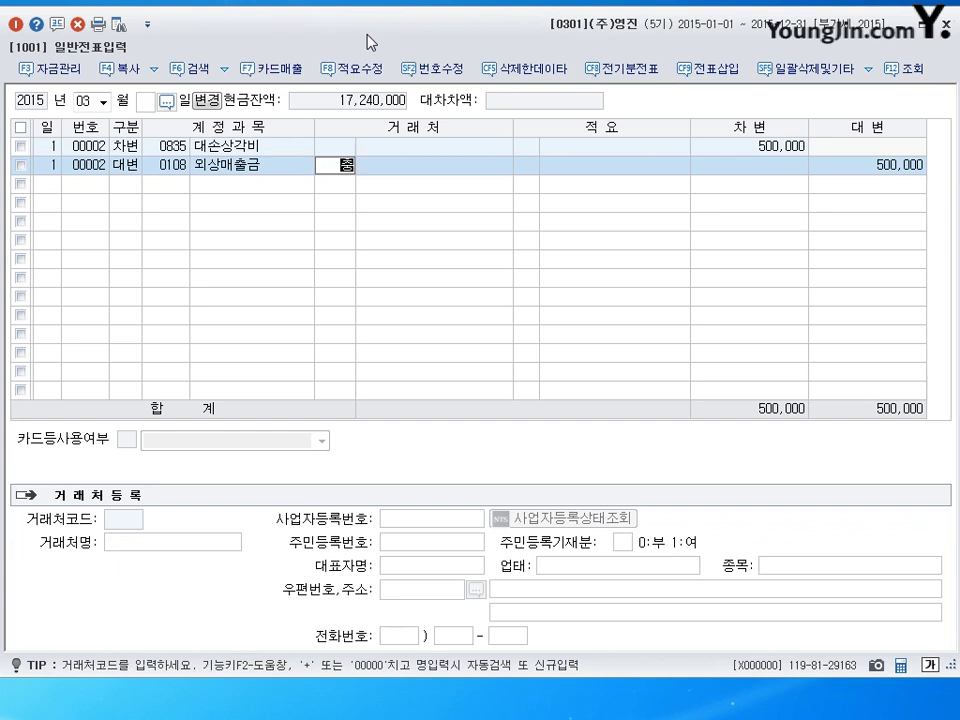
pyautogui.write('남')
pyautogui.press('Return')
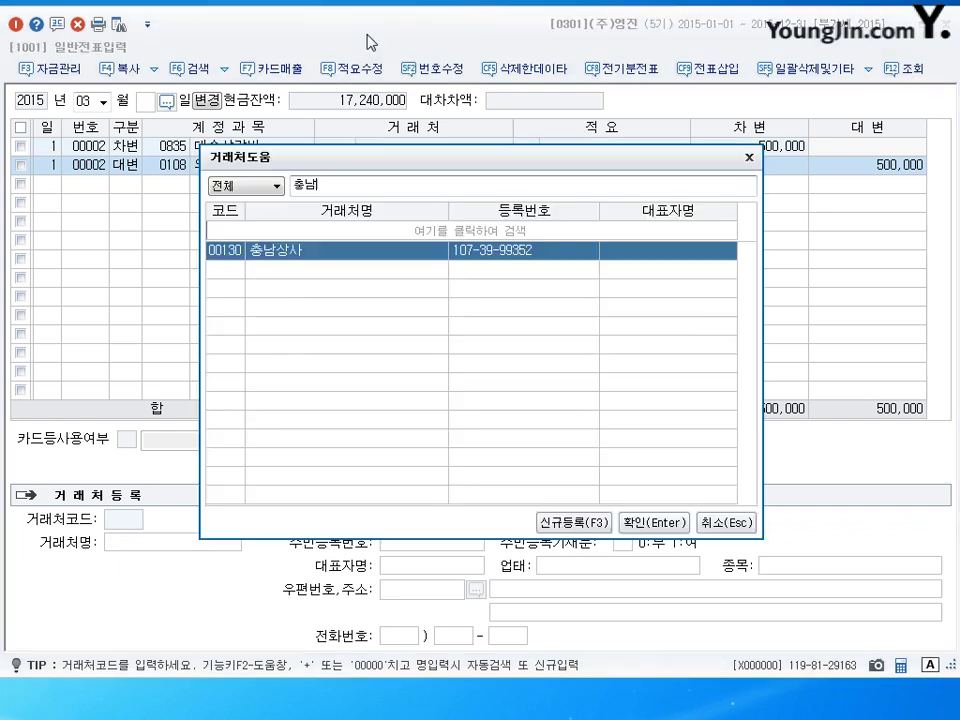
pyautogui.press('Return')
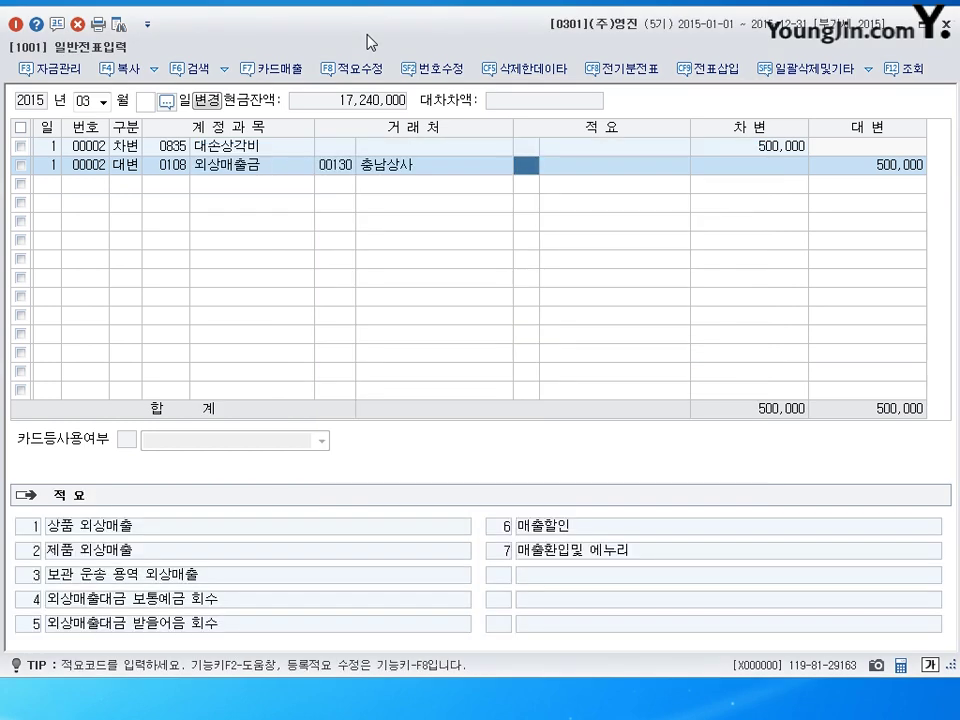
pyautogui.press('Return')
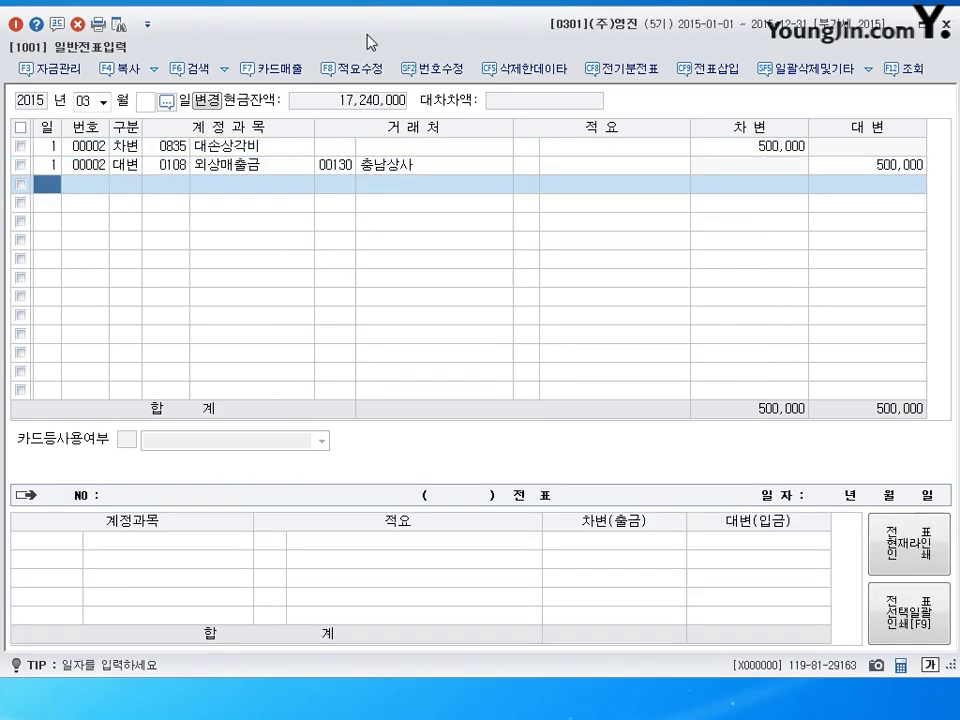
# Enter a March 2 debit line for 450,000 to 0109 대손충당금, the allowance account tied to 외상매출금
pyautogui.write('2')
pyautogui.press('Return')
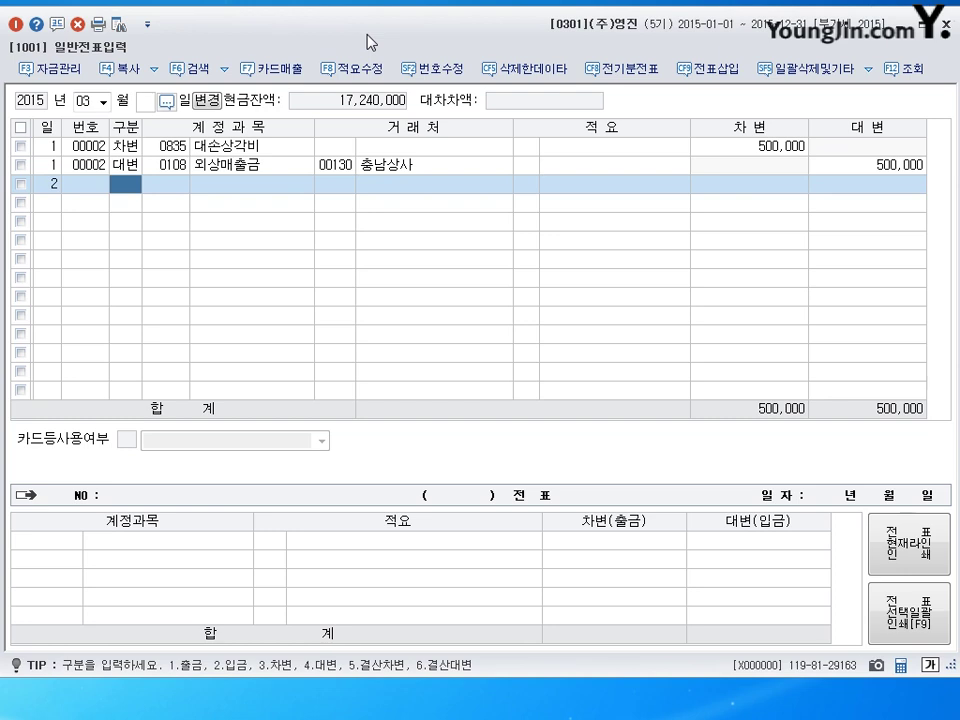
pyautogui.write('3')
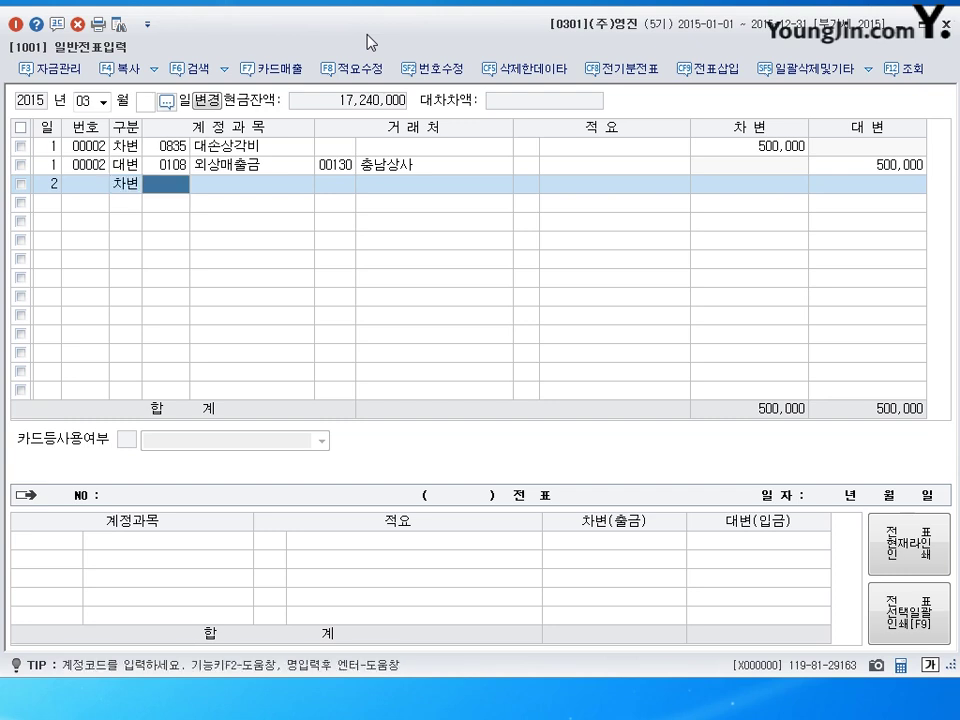
pyautogui.write('대손')
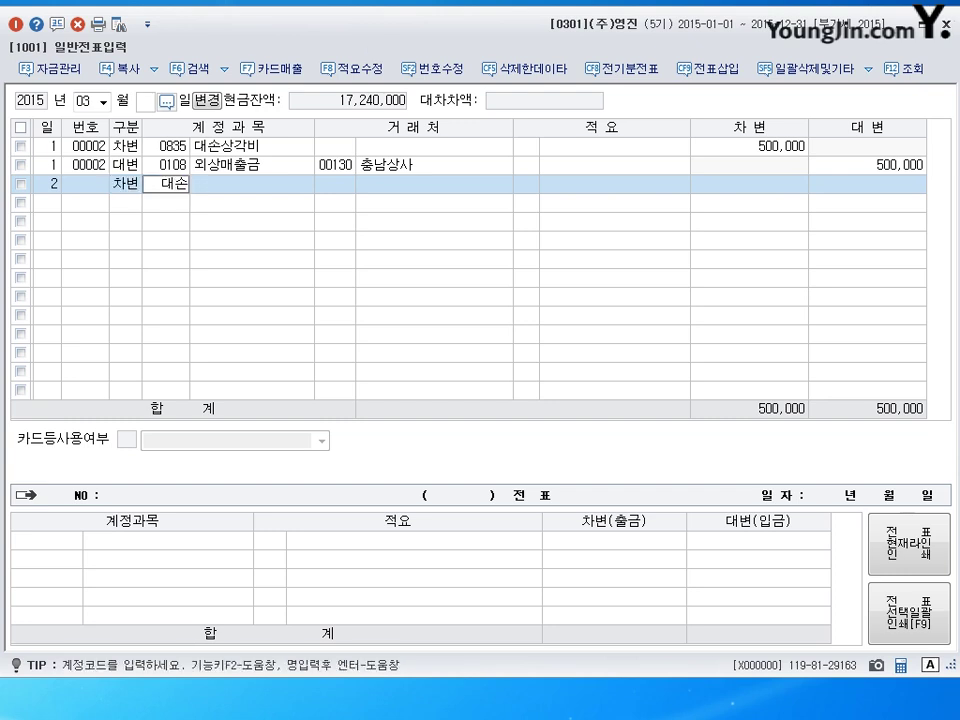
pyautogui.write('충')
pyautogui.press('Return')
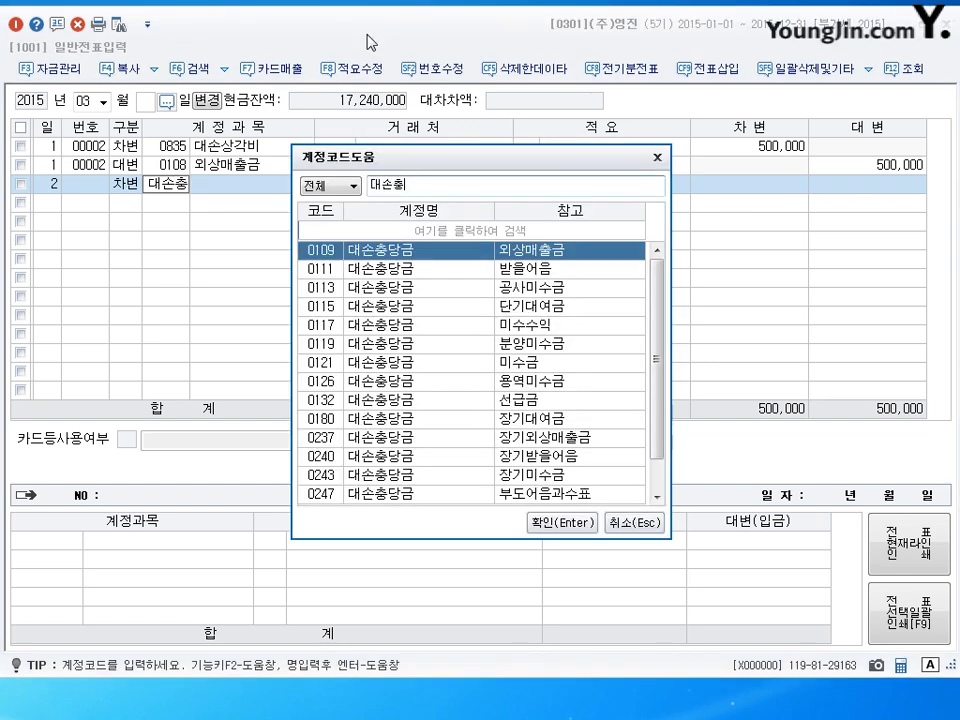
pyautogui.press('Down')
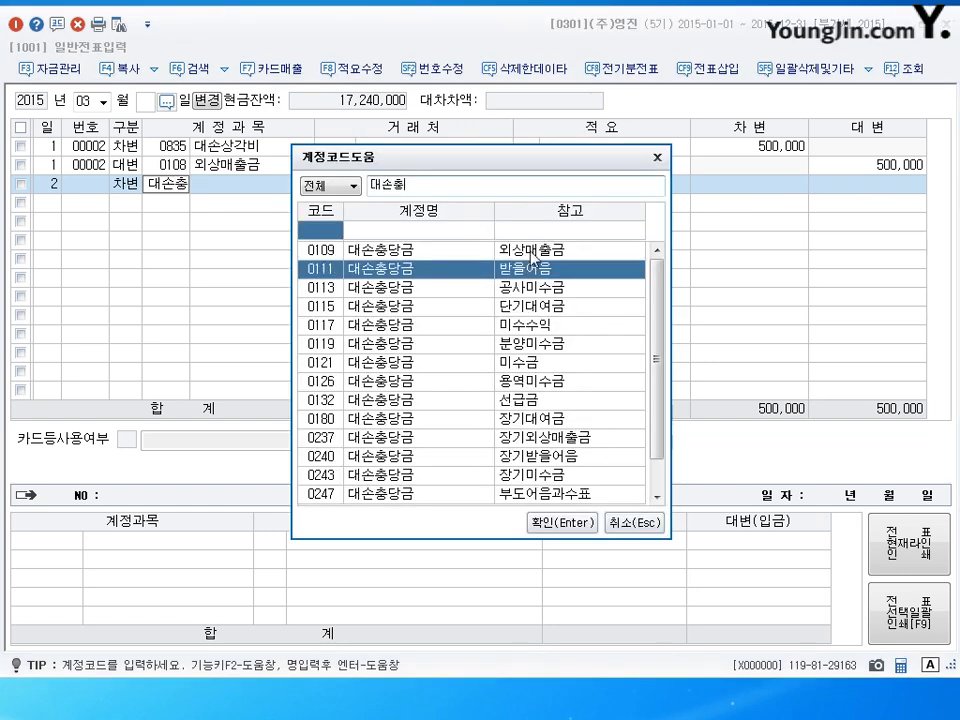
pyautogui.click(531, 255)
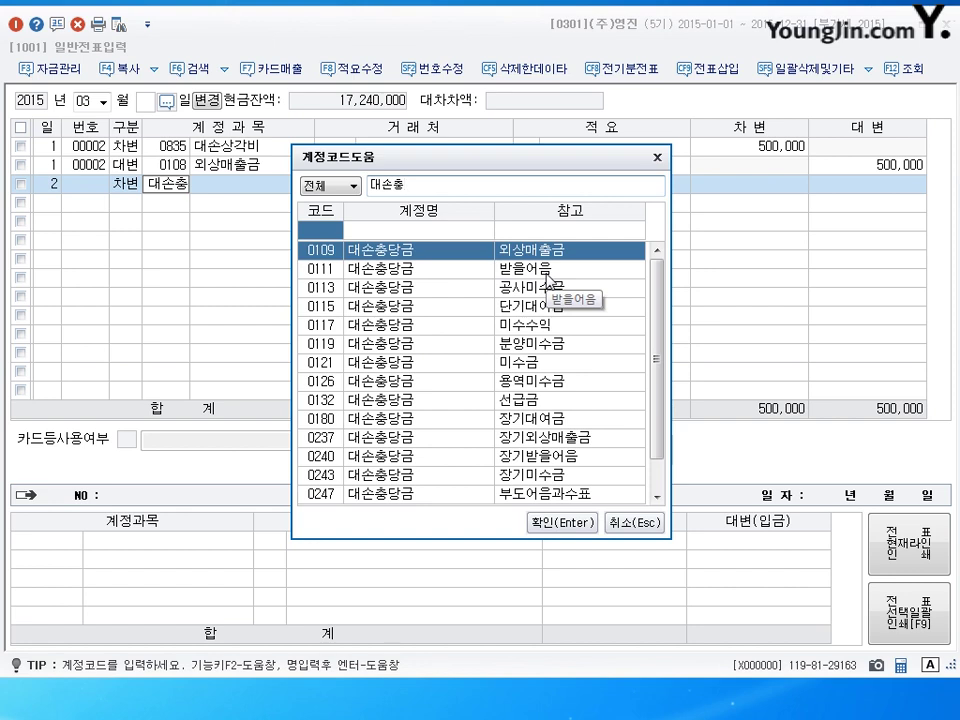
pyautogui.press('Return')
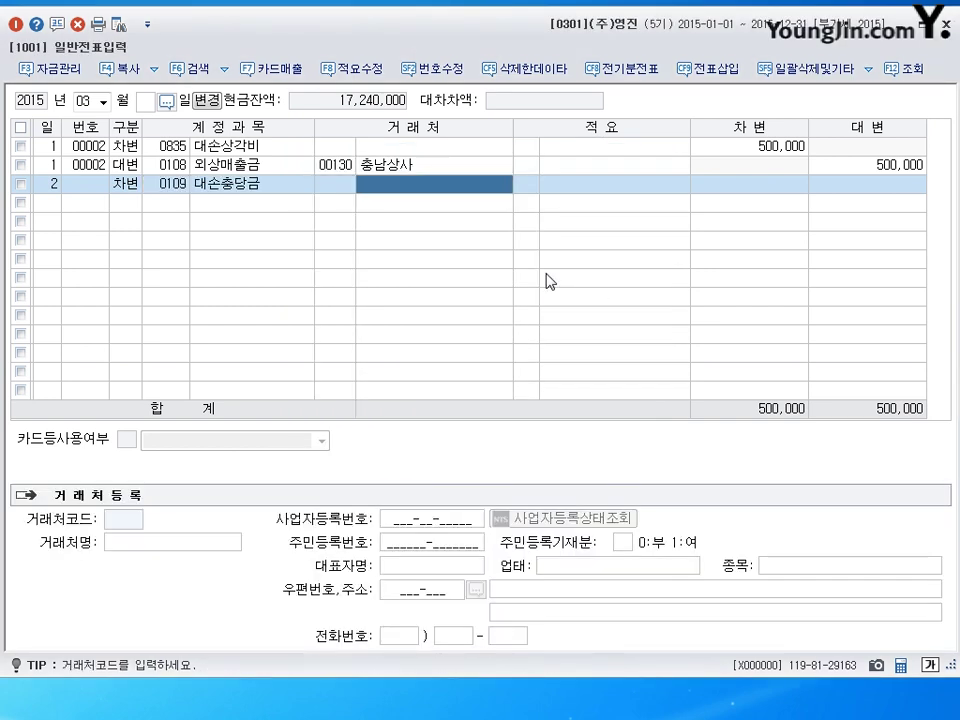
pyautogui.press('Return')
pyautogui.press('Return')
pyautogui.write('450000')
pyautogui.press('Return')
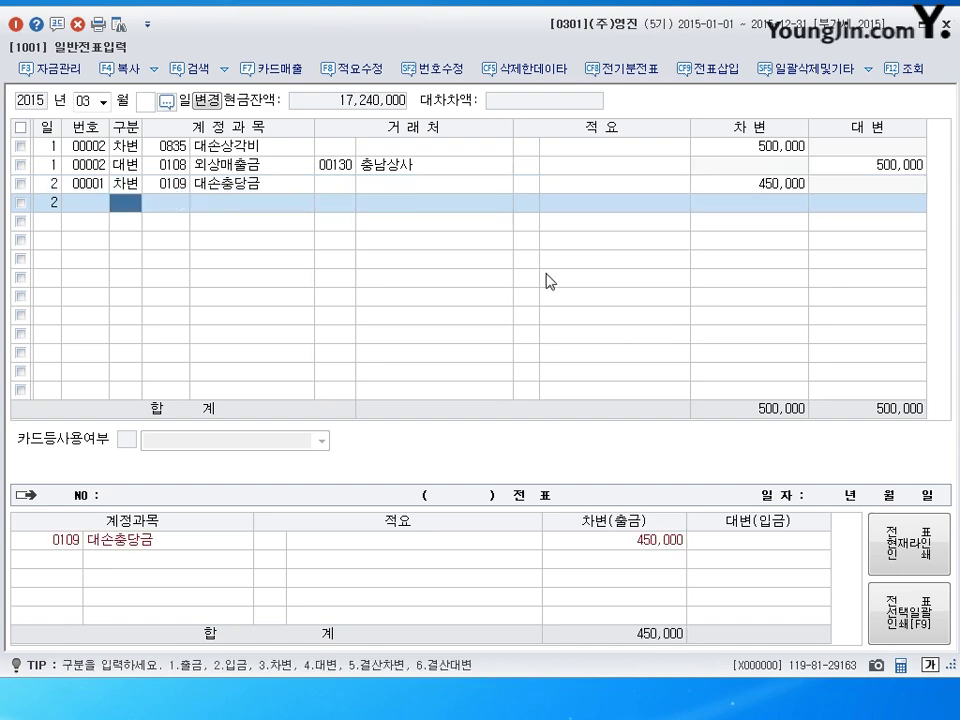
# Add a second March 2 debit line to account 0835 대손상각비 for 50,000
pyautogui.write('3')
pyautogui.press('Return')
pyautogui.write('0835')
pyautogui.press('Return')
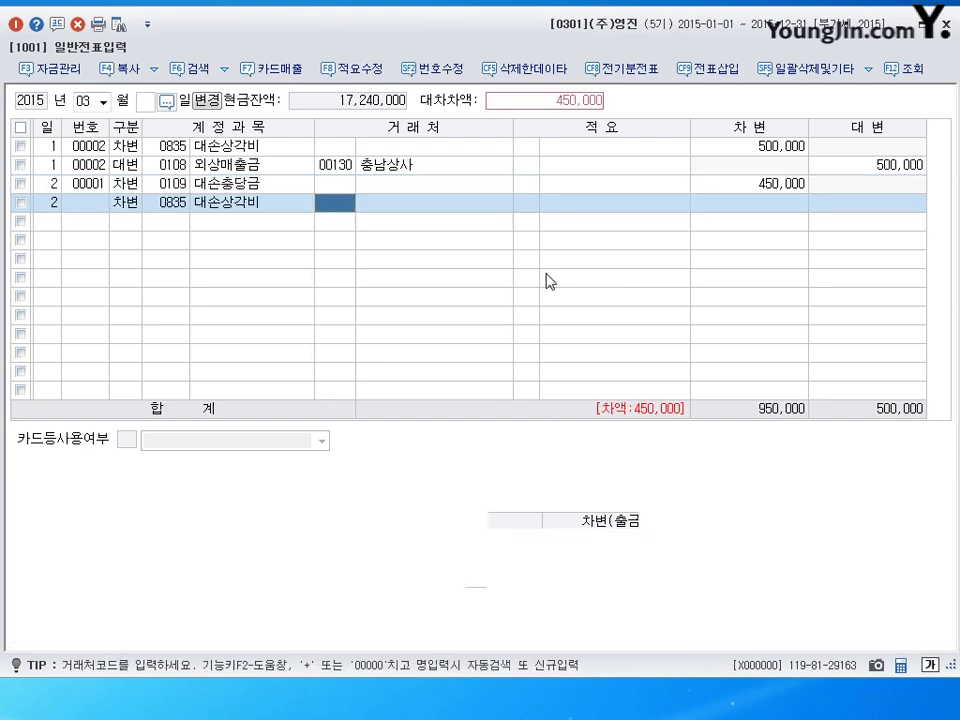
pyautogui.press('Return')
pyautogui.press('Return')
pyautogui.write('500000')
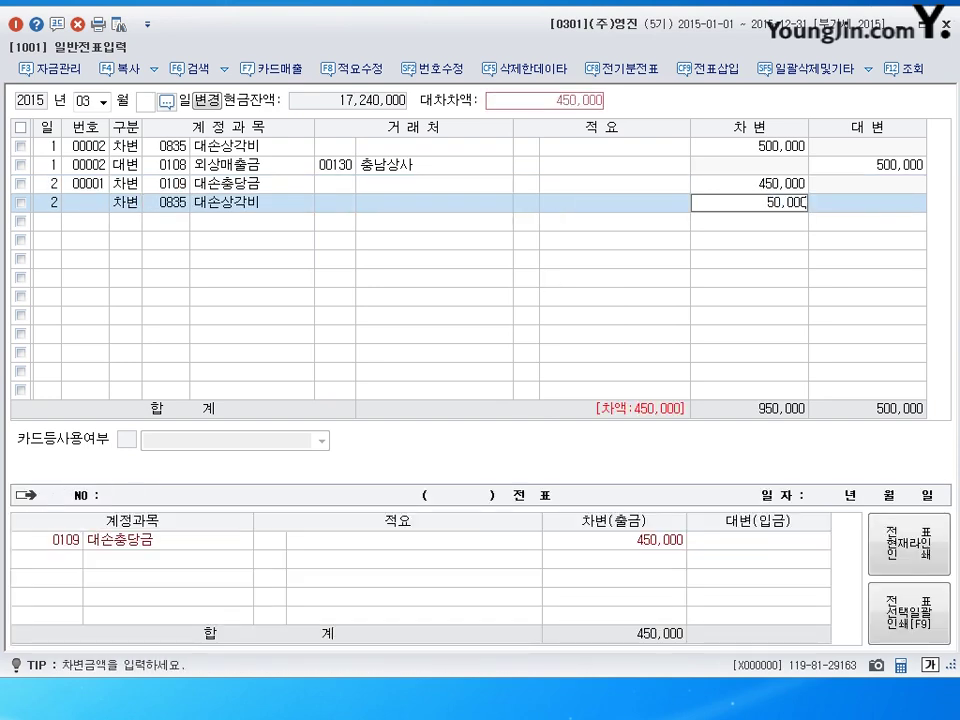
pyautogui.press('Return')
# Balance the March 2 voucher with a 500,000 credit line to 0108 외상매출금 for the client (주)수민
pyautogui.write('4')
pyautogui.press('Return')
pyautogui.write('0108')
pyautogui.press('Return')
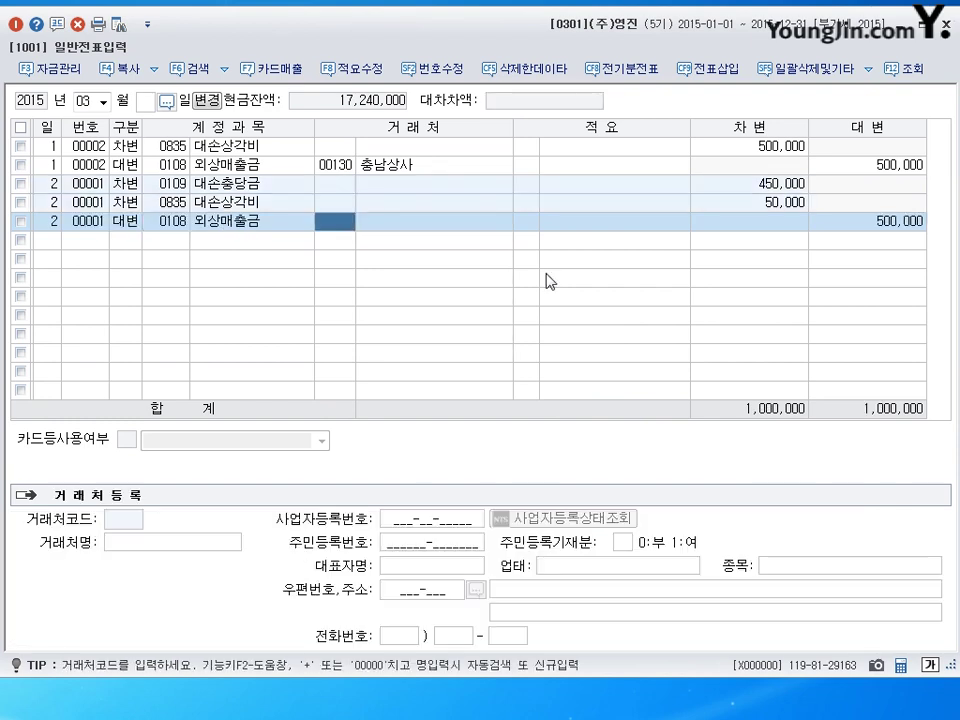
pyautogui.write('수미')
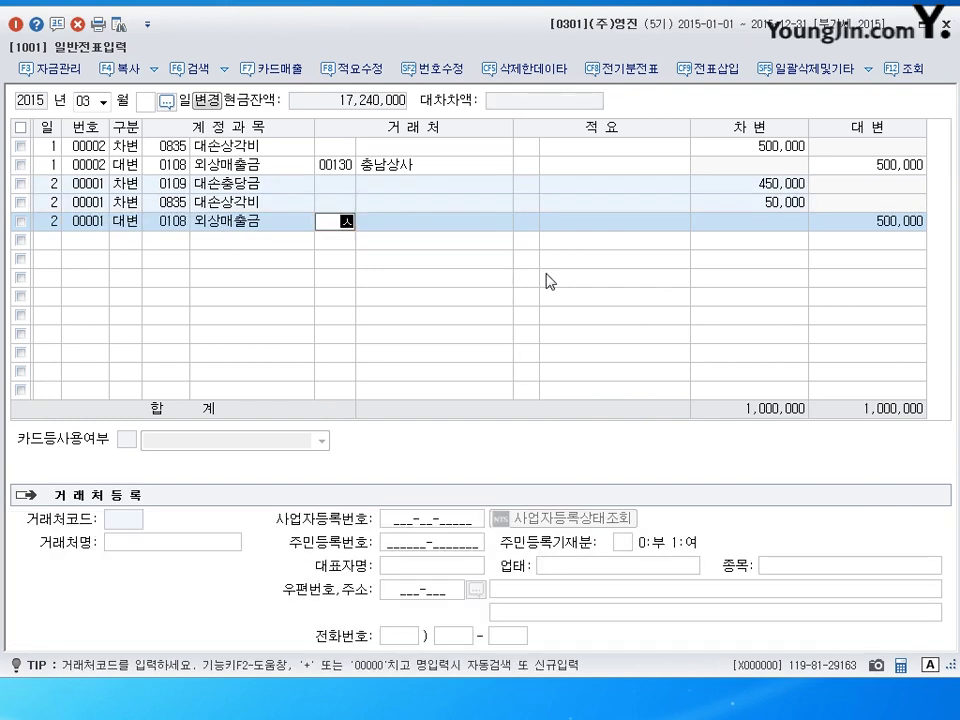
pyautogui.write('ㄴ')
pyautogui.press('Return')
pyautogui.press('Return')
pyautogui.press('Return')
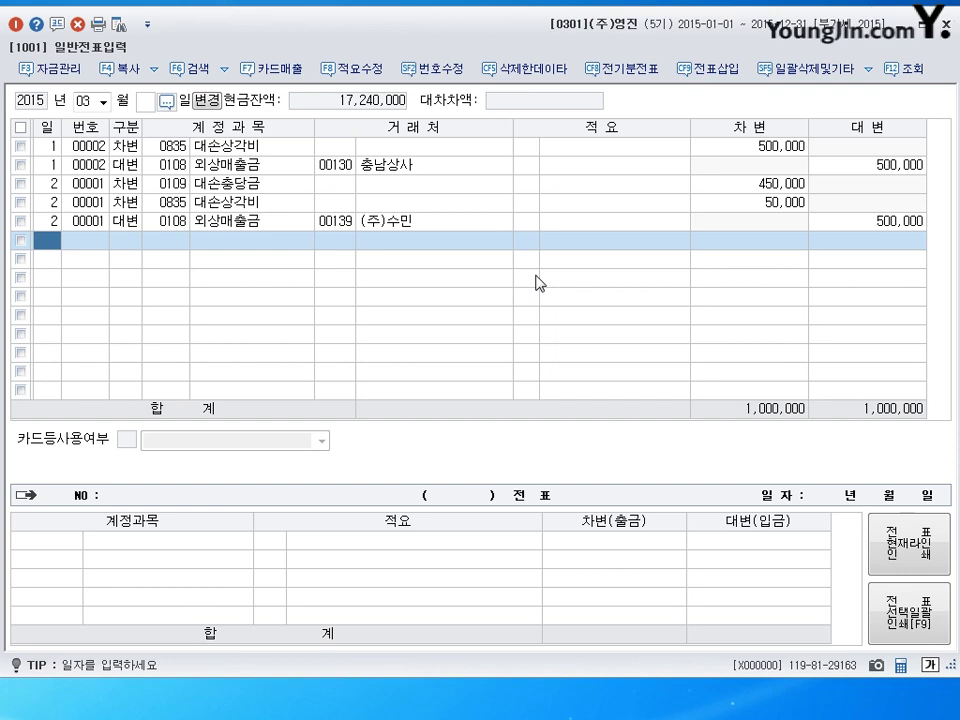
# Enter a debit line for March 3 to account 0109 대손충당금 for 30,000
pyautogui.write('3')
pyautogui.press('Return')
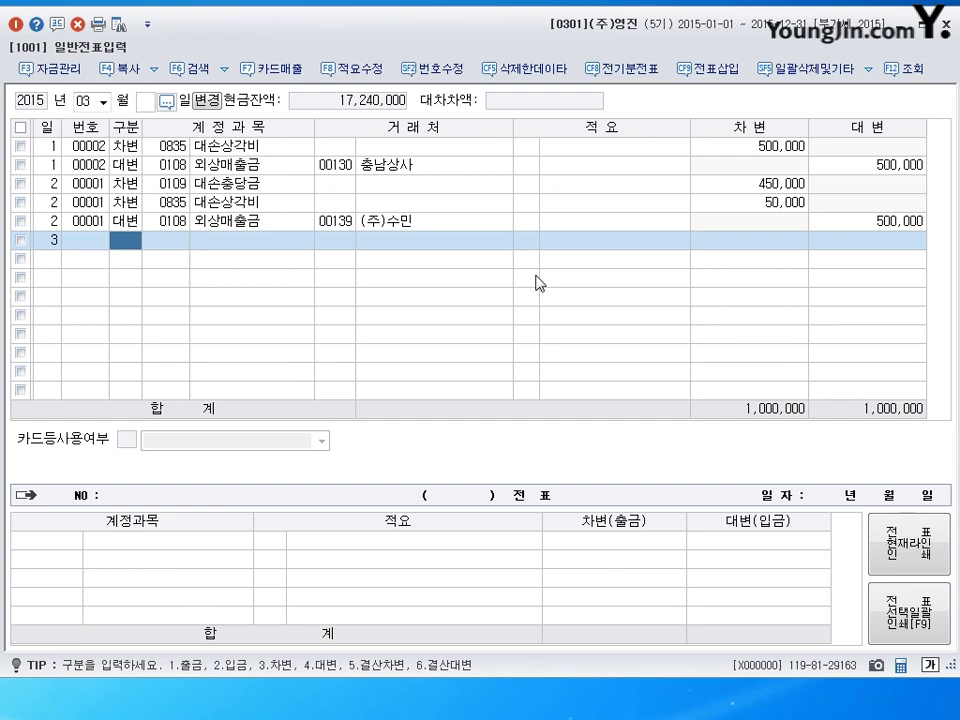
pyautogui.write('3')
pyautogui.press('Return')
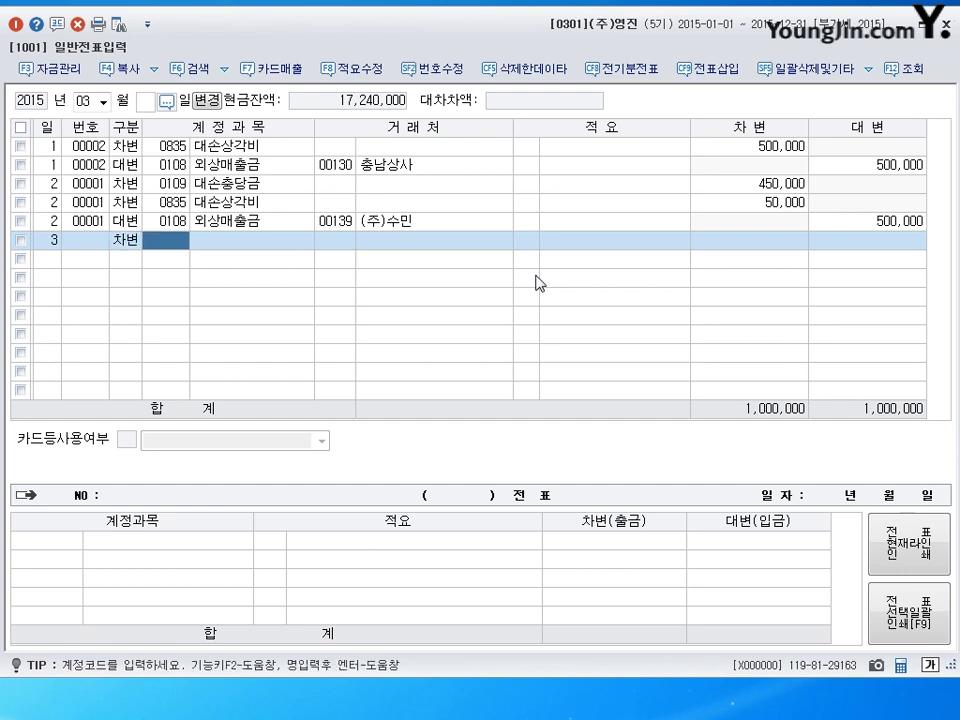
pyautogui.write('109')
pyautogui.press('Return')
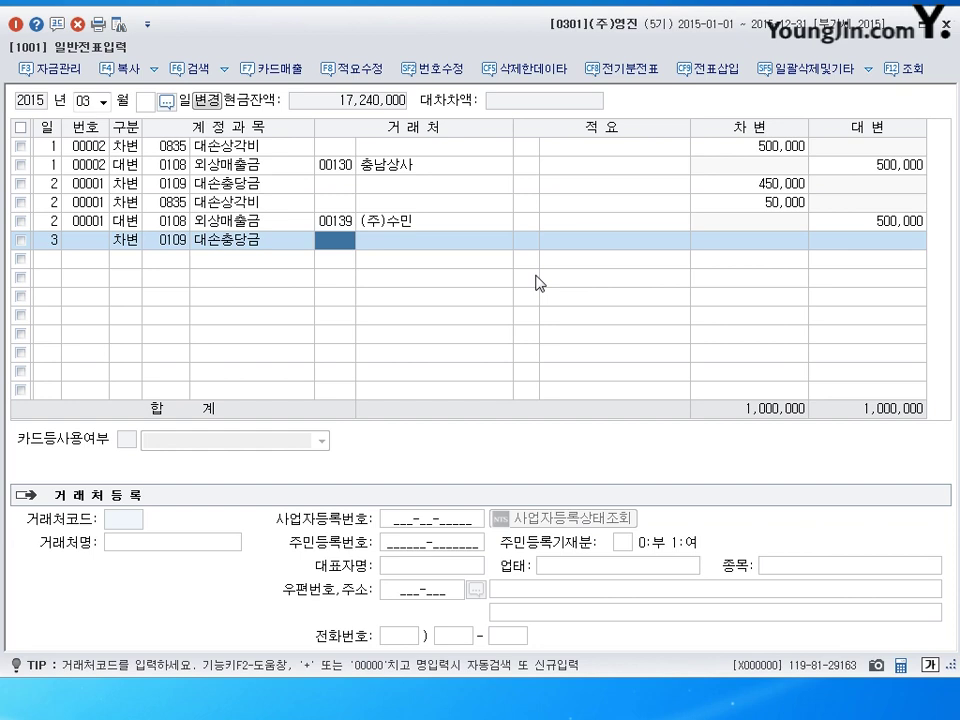
pyautogui.press('Return')
pyautogui.press('Return')
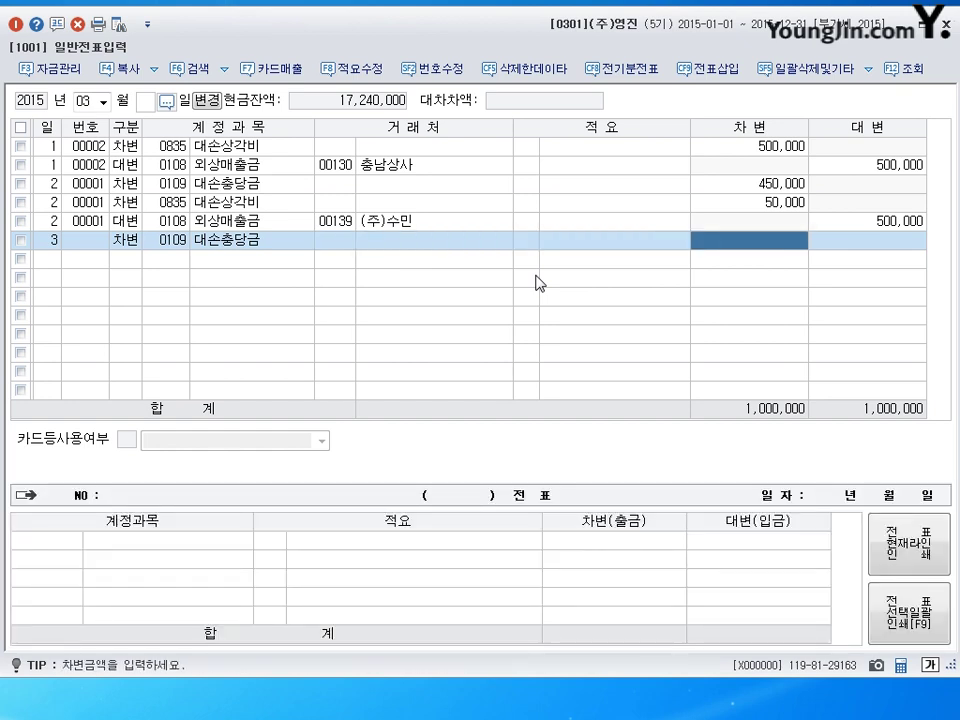
pyautogui.write('300000')
pyautogui.press('Return')
pyautogui.press('Return')
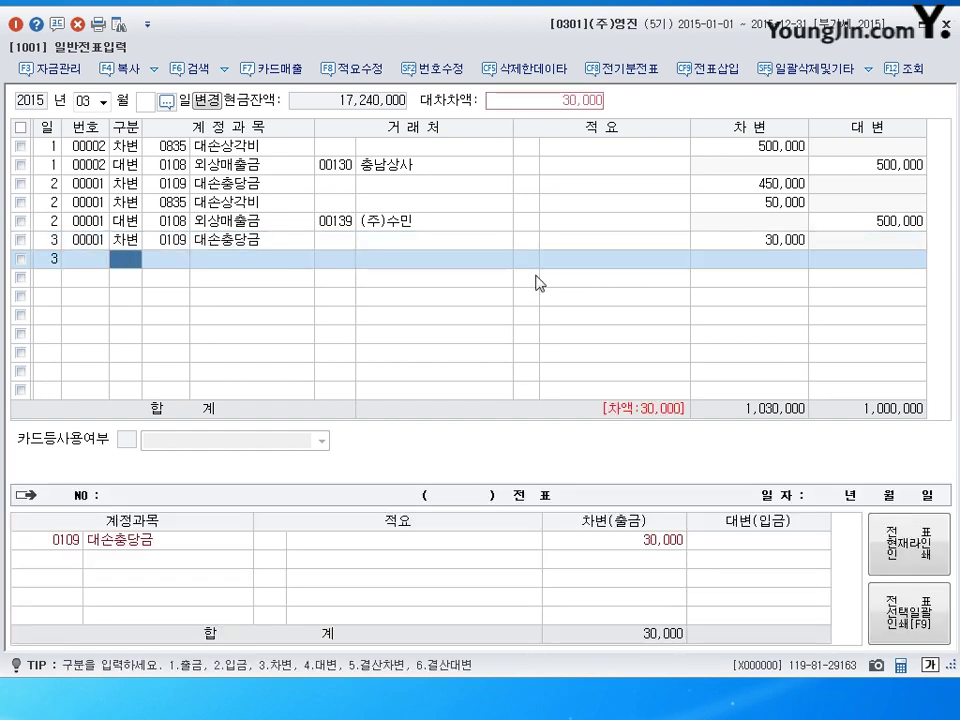
# Balance the March 3 voucher with a 30,000 credit line to 0108 외상매출금 for the client (주)대여
pyautogui.write('4')
pyautogui.press('Return')
pyautogui.write('108')
pyautogui.press('Return')
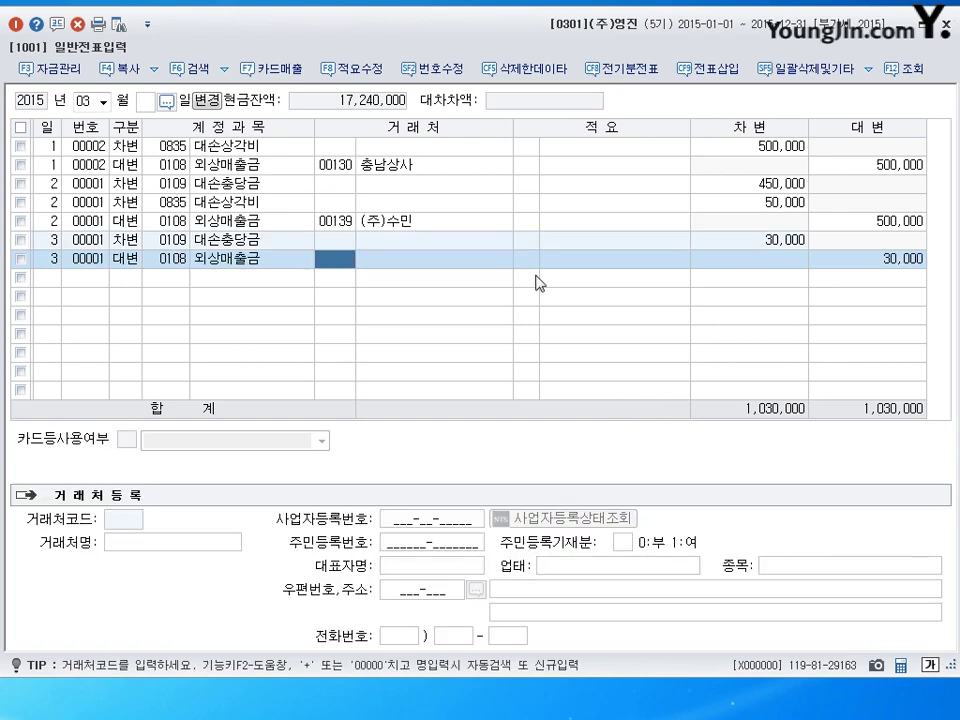
pyautogui.write('대여')
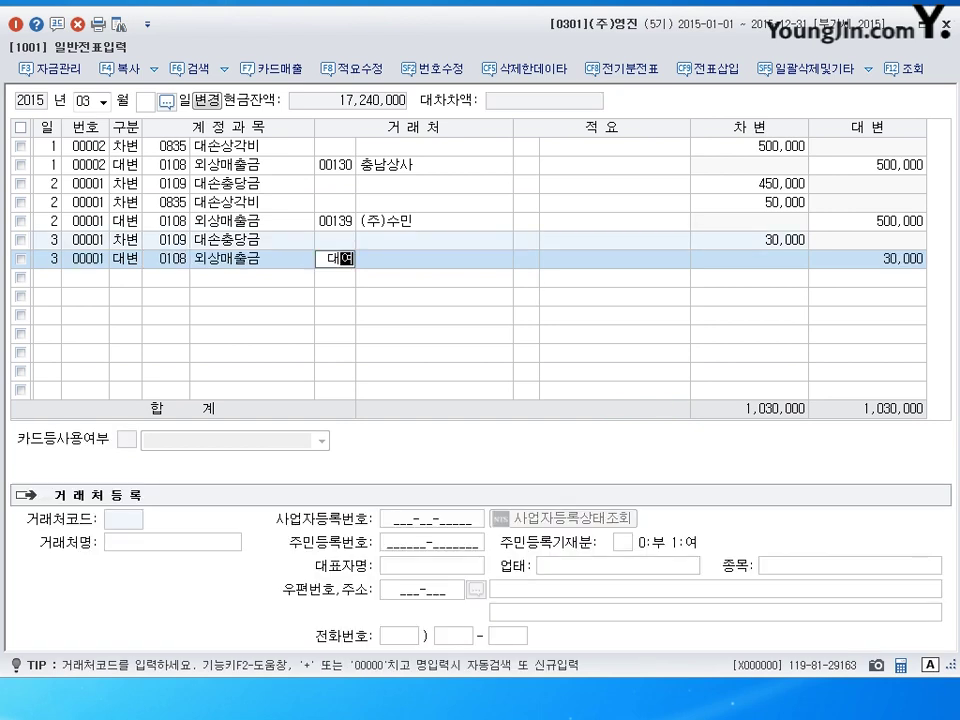
pyautogui.press('Return')
pyautogui.press('Return')
pyautogui.press('Return')
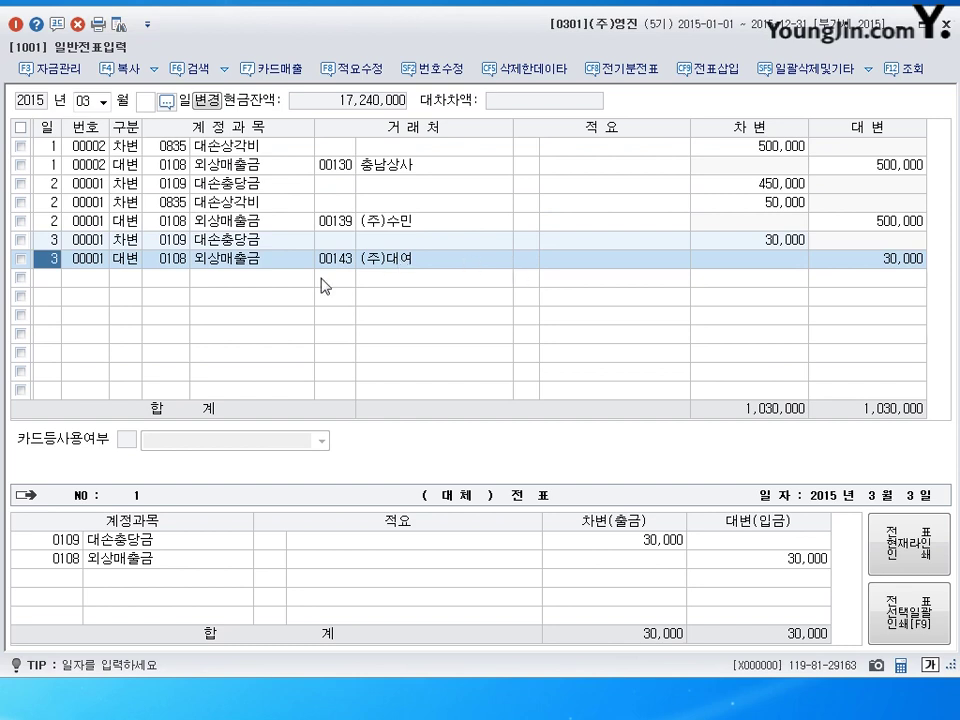
pyautogui.click(177, 266)
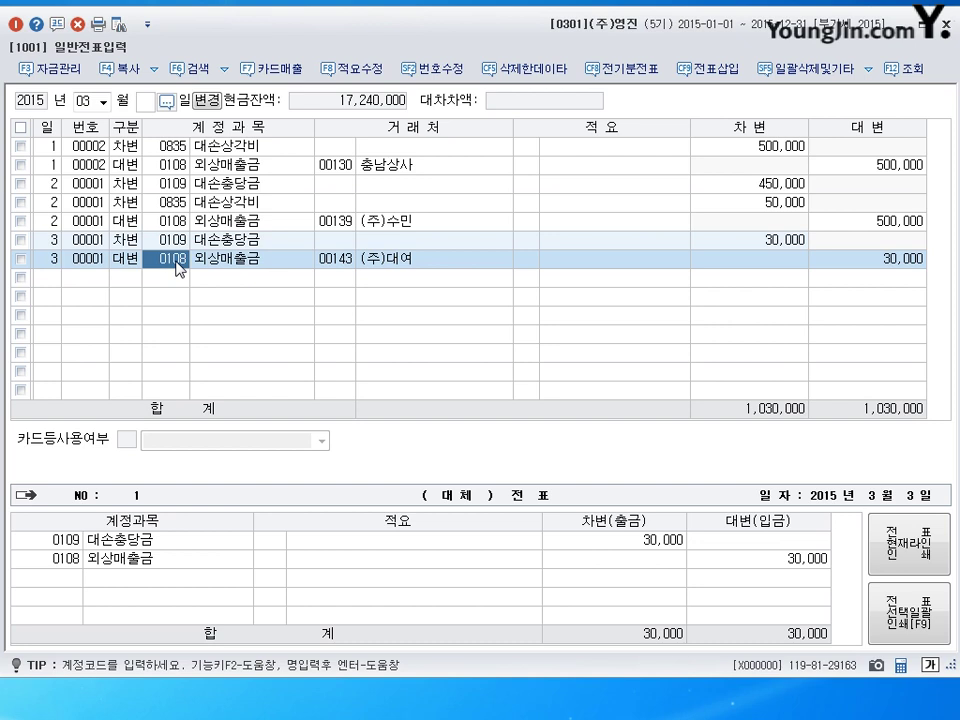
# Enter a debit line for March 4 to account 0954 기타의대손상각비 for 500,000
pyautogui.click(54, 280)
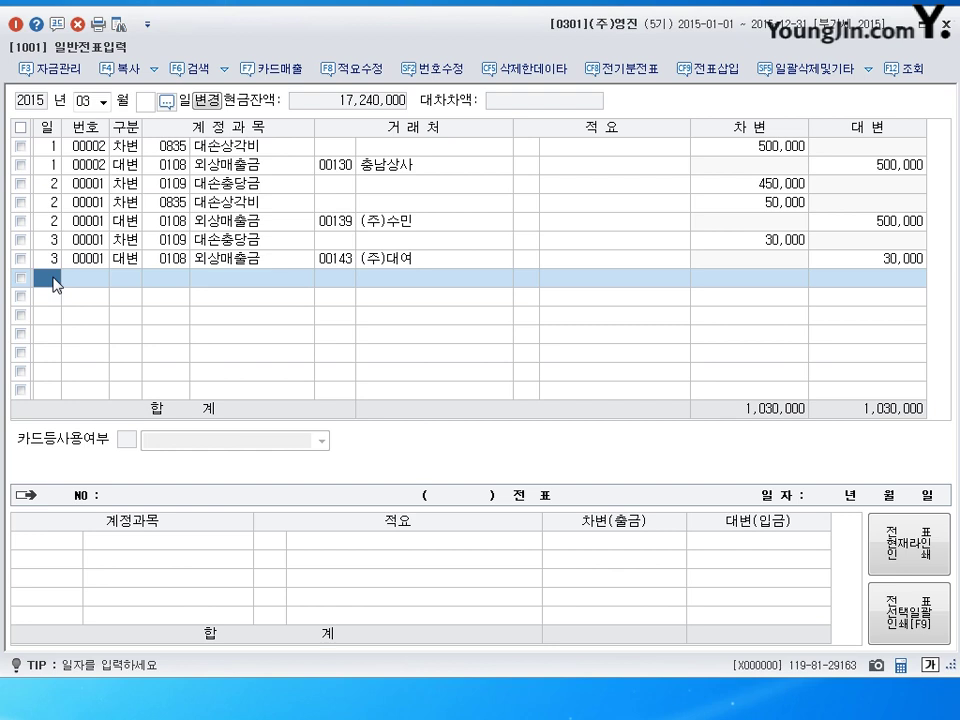
pyautogui.write('4')
pyautogui.press('Return')
pyautogui.write('3')
pyautogui.press('Return')
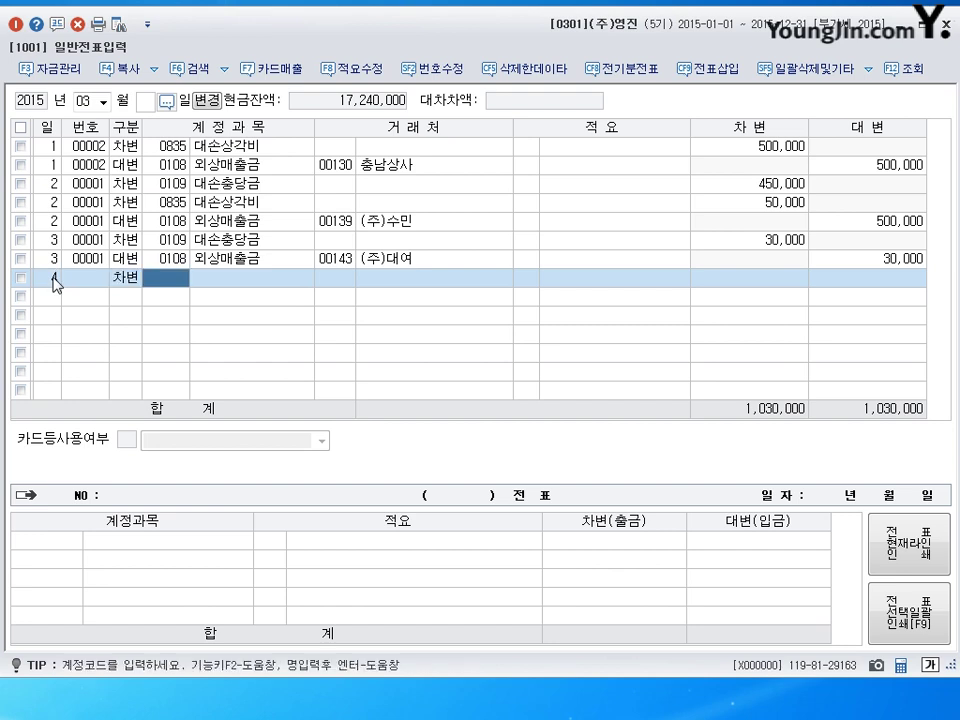
pyautogui.write('954')
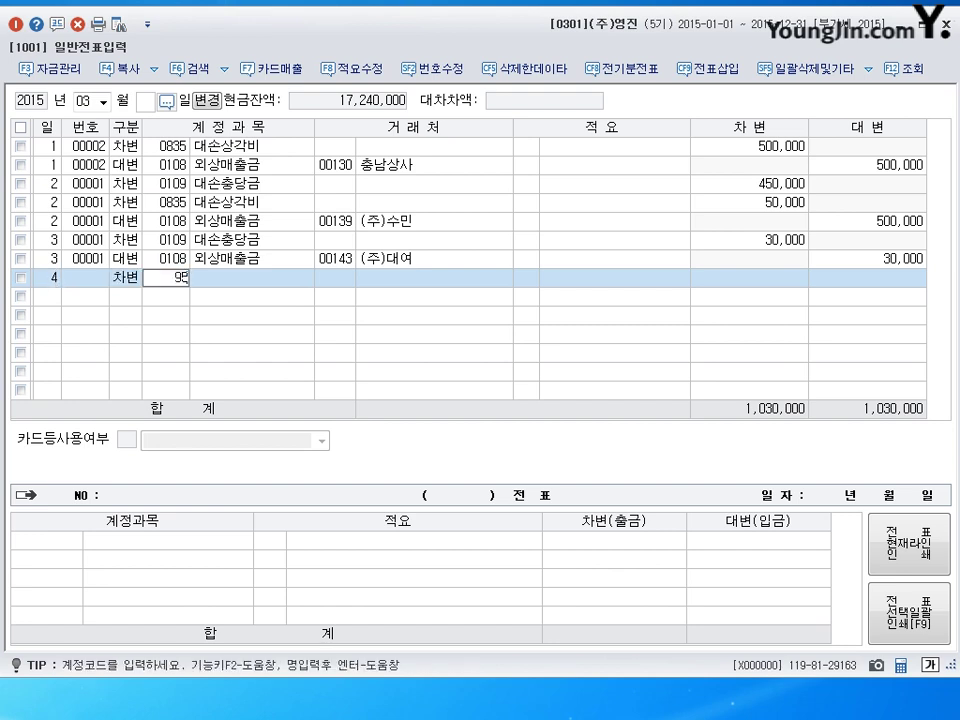
pyautogui.press('Return')
pyautogui.press('Return')
pyautogui.press('Return')
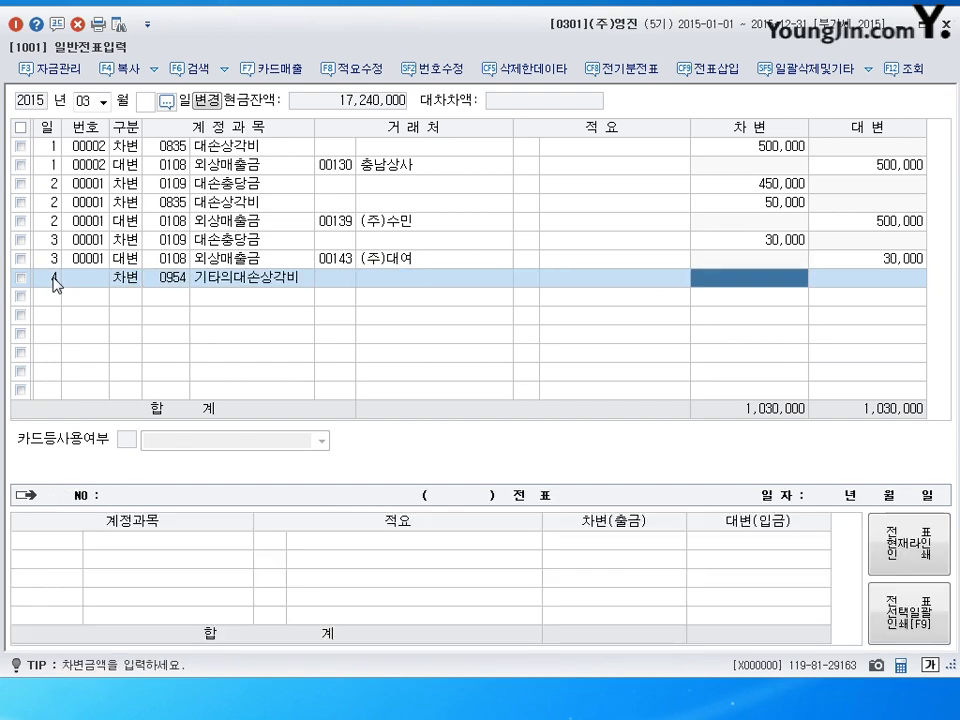
pyautogui.write('5000000')
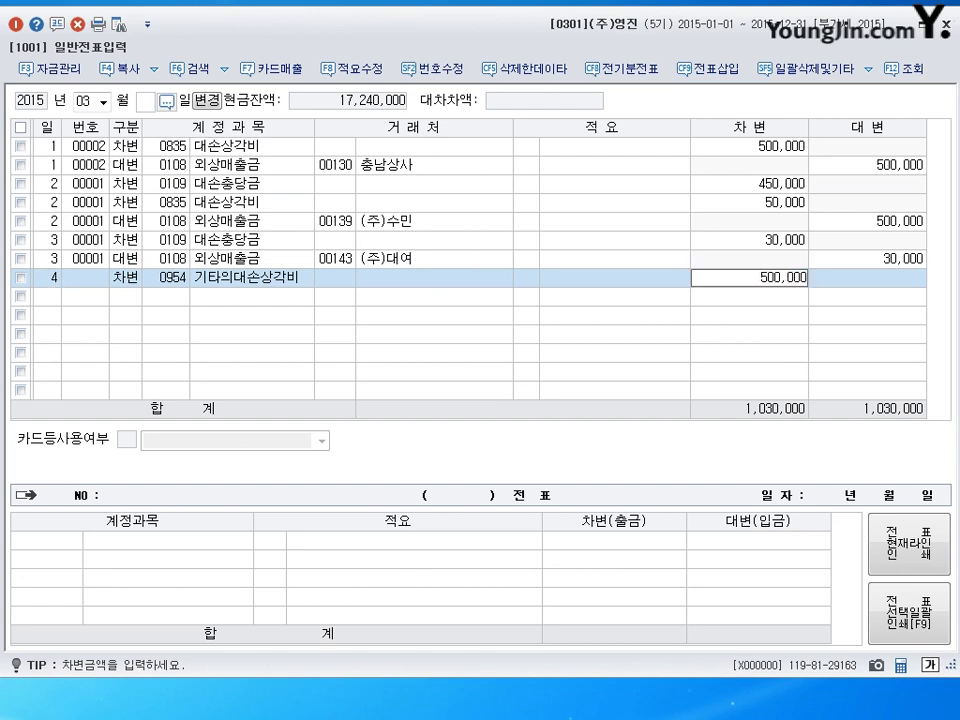
pyautogui.press('Return')
# Balance the March 4 voucher with a 500,000 credit line to 0114 단기대여금 for the client 성보(주)
pyautogui.write('4')
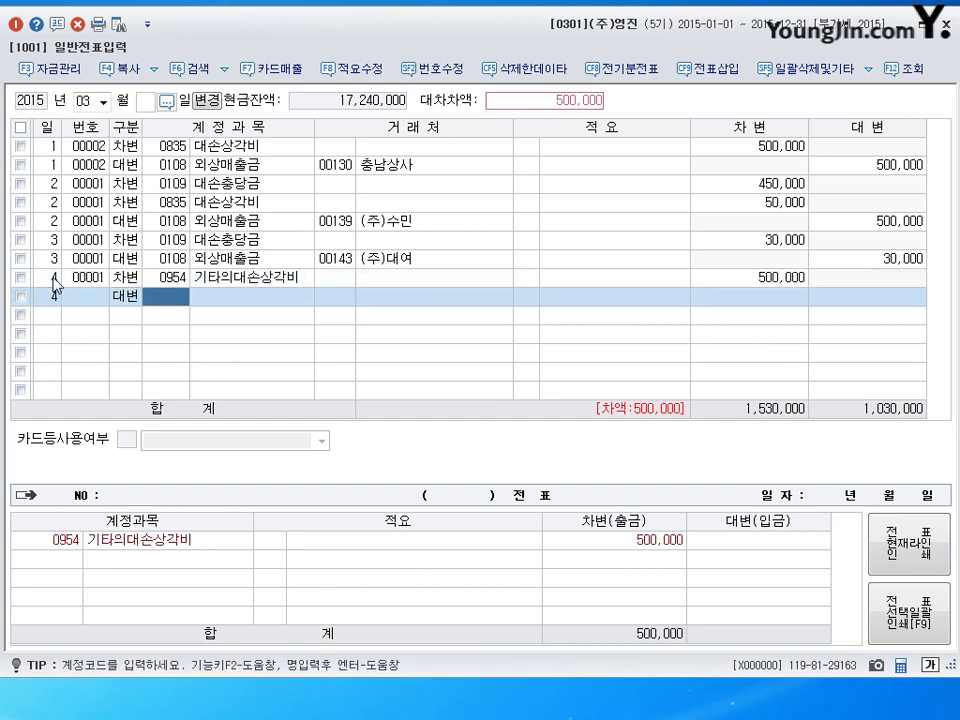
pyautogui.write('114')
pyautogui.press('Return')
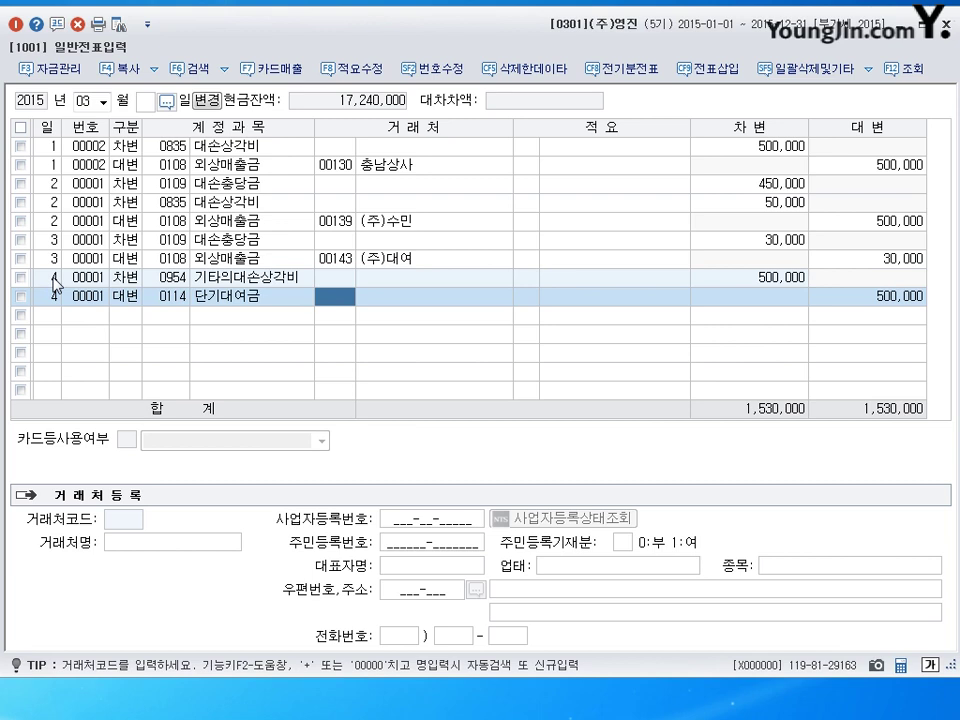
pyautogui.write('성보')
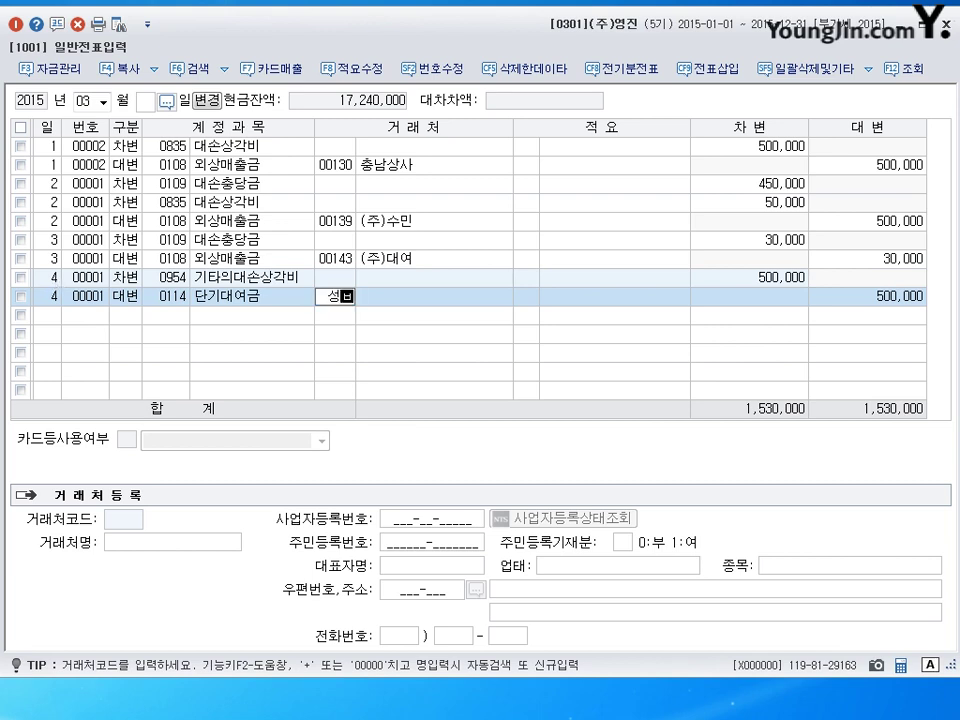
pyautogui.press('Return')
pyautogui.press('Return')
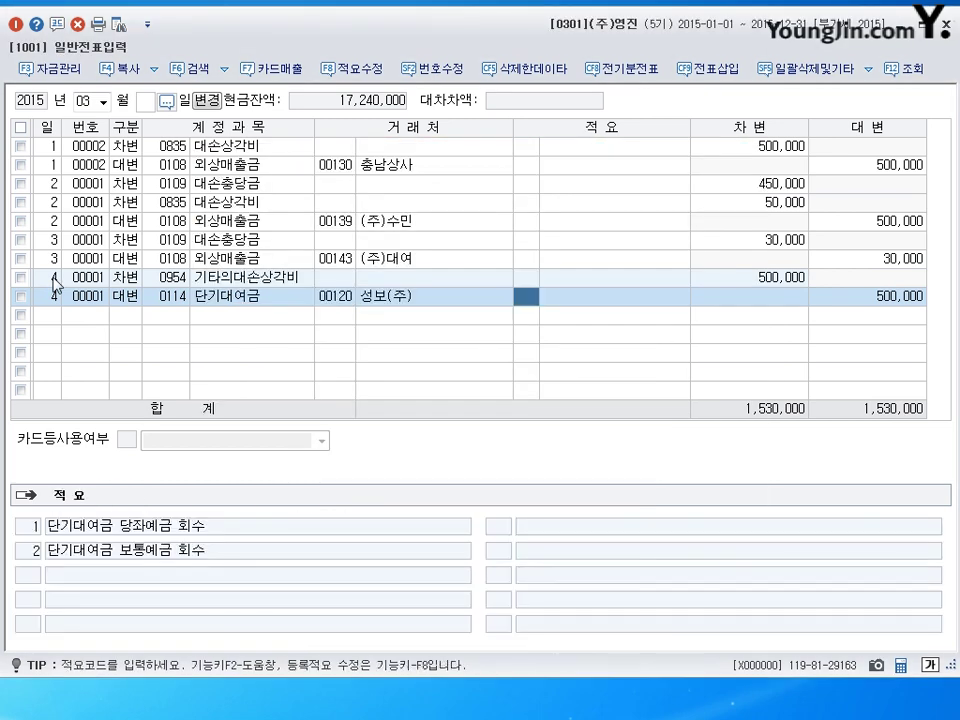
pyautogui.press('Return')
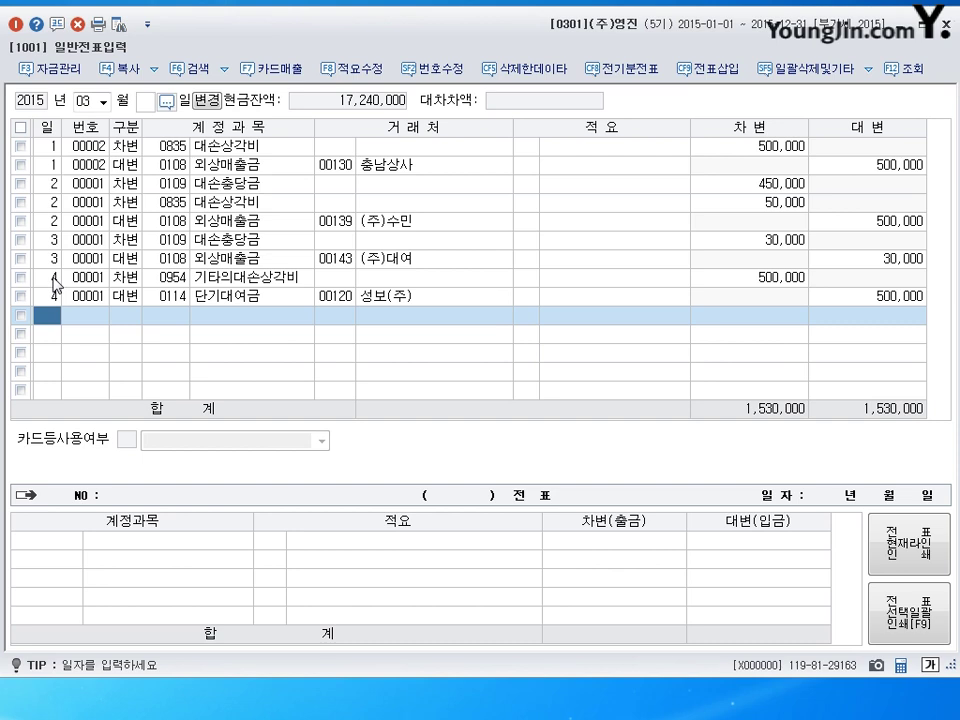
# Enter a debit line for March 5 to account 0103 보통예금 for 500,000, without a client
pyautogui.write('5')
pyautogui.press('Return')
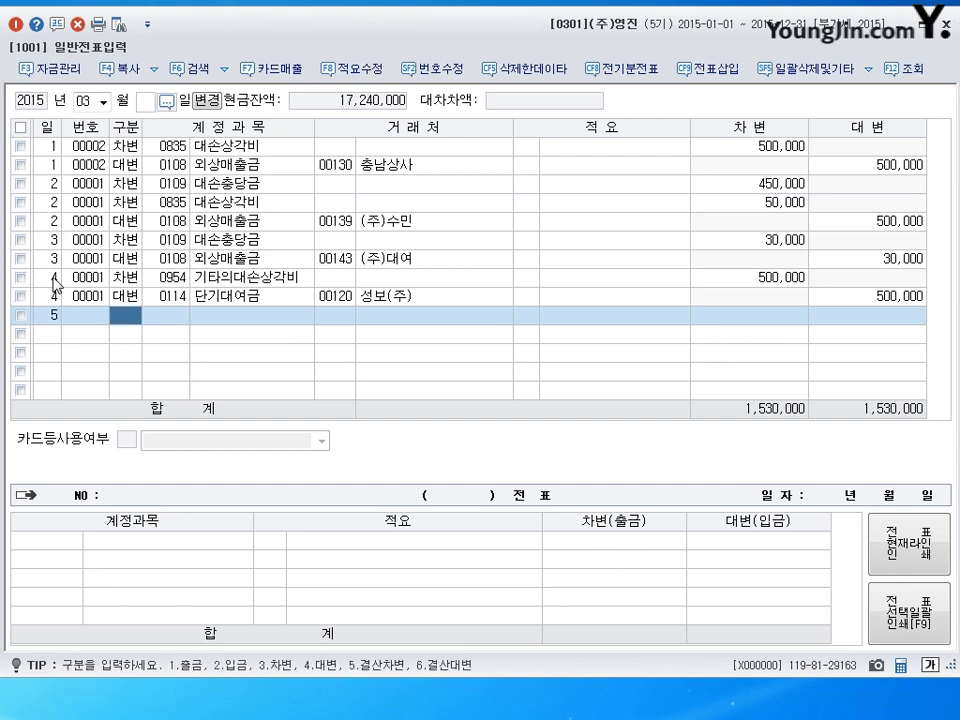
pyautogui.write('3')
pyautogui.press('Return')
pyautogui.write('103')
pyautogui.press('Return')
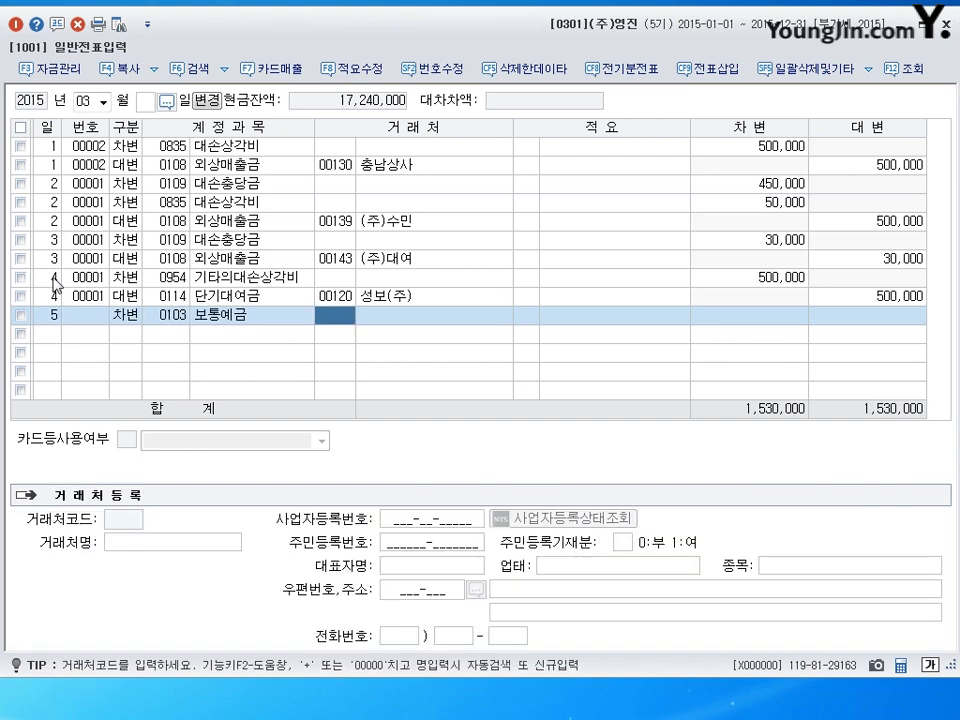
pyautogui.press('Return')
pyautogui.press('Return')
pyautogui.write('5000000')
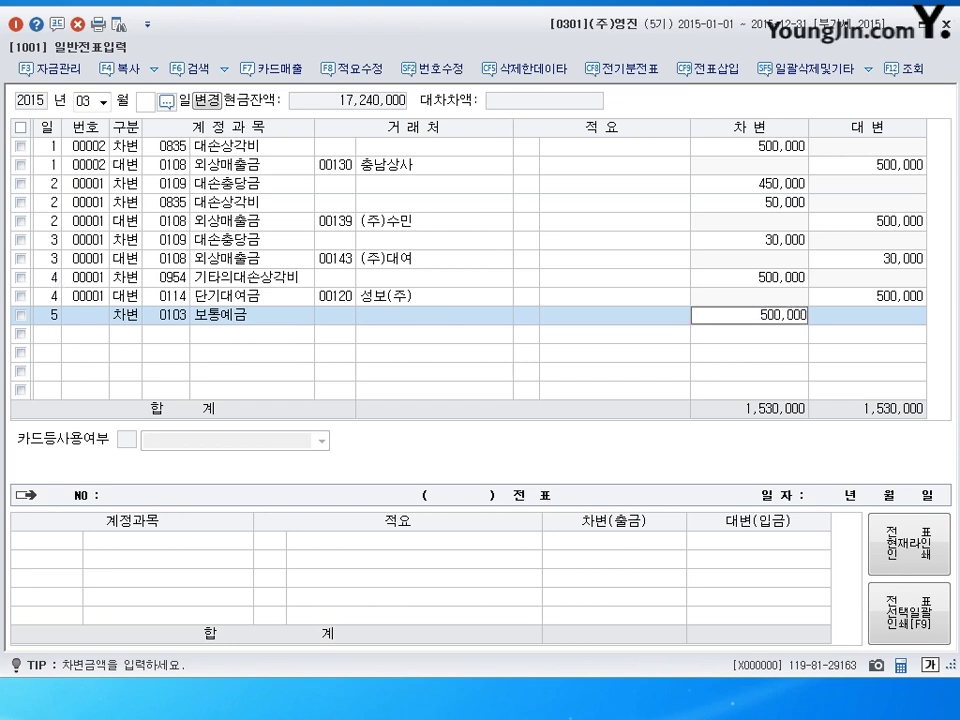
pyautogui.press('Return')
# Balance the March 5 voucher with a 500,000 credit line to 0109 대손충당금, leaving client and description empty
pyautogui.press('Return')
pyautogui.write('4')
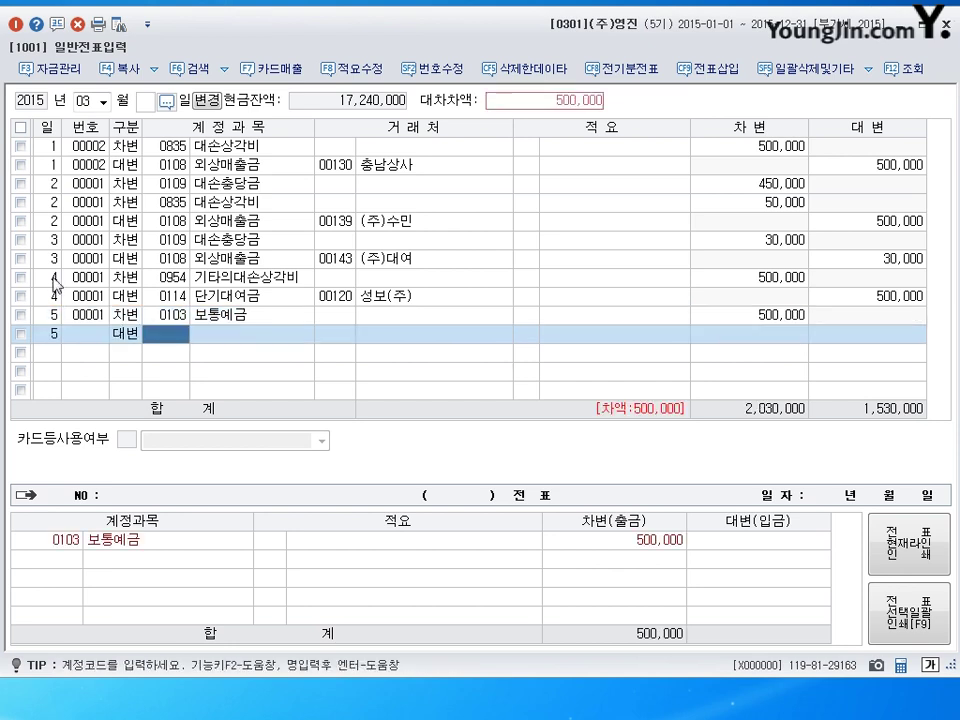
pyautogui.write('109')
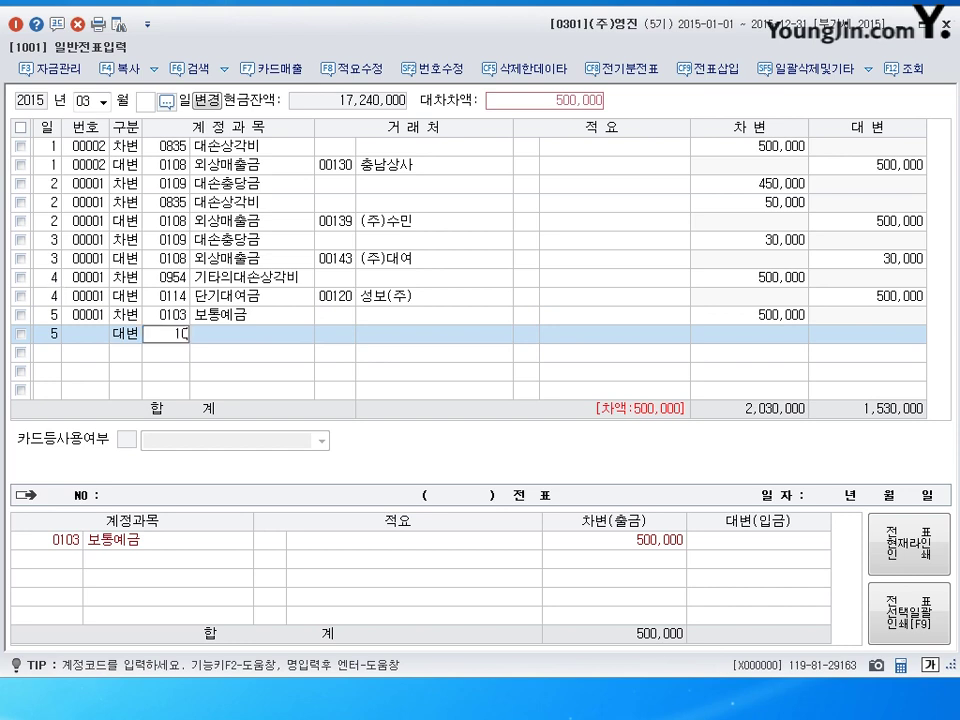
pyautogui.press('Return')
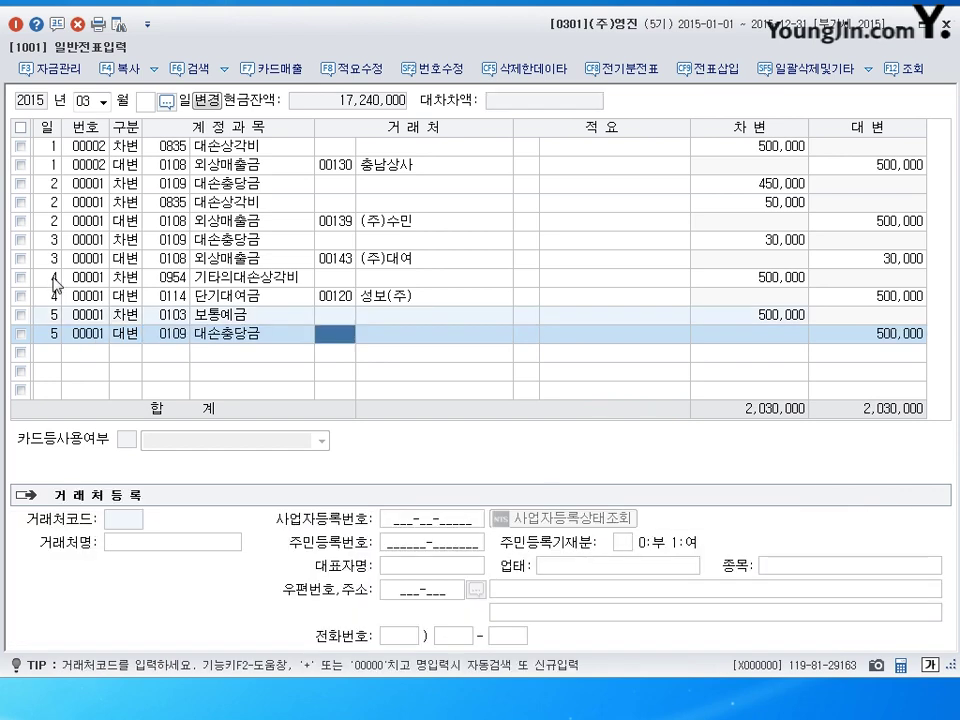
pyautogui.press('Return')
pyautogui.press('Return')
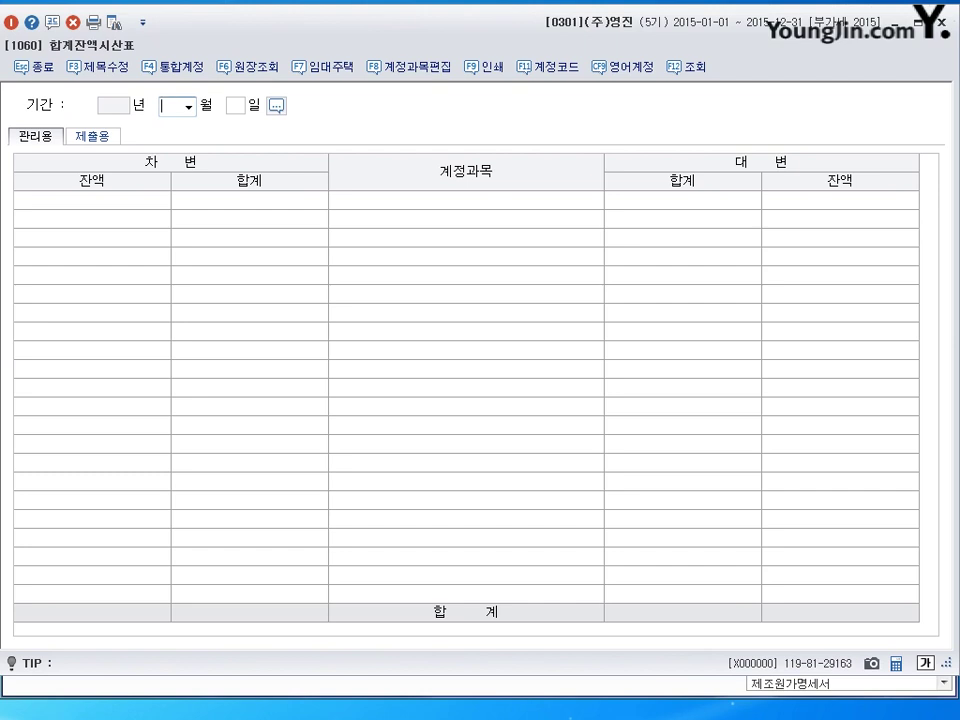
# Load the trial balance (합계잔액시산표) as of December 31, 2015, declining to view the debit-credit difference details
pyautogui.write('12')
pyautogui.press('Return')
pyautogui.press('Return')
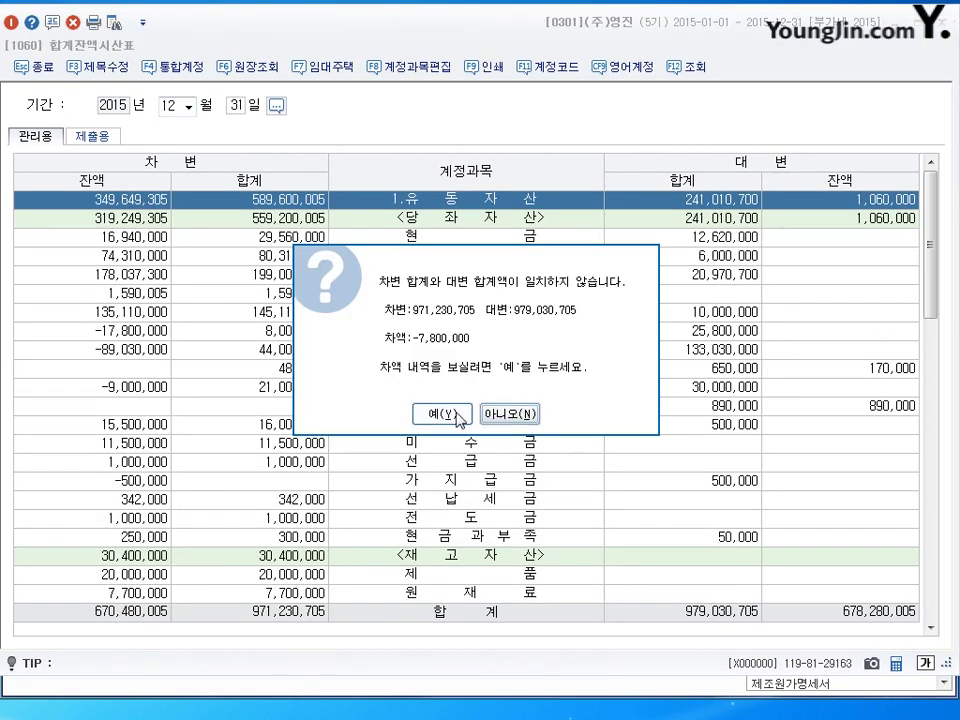
pyautogui.click(507, 414)
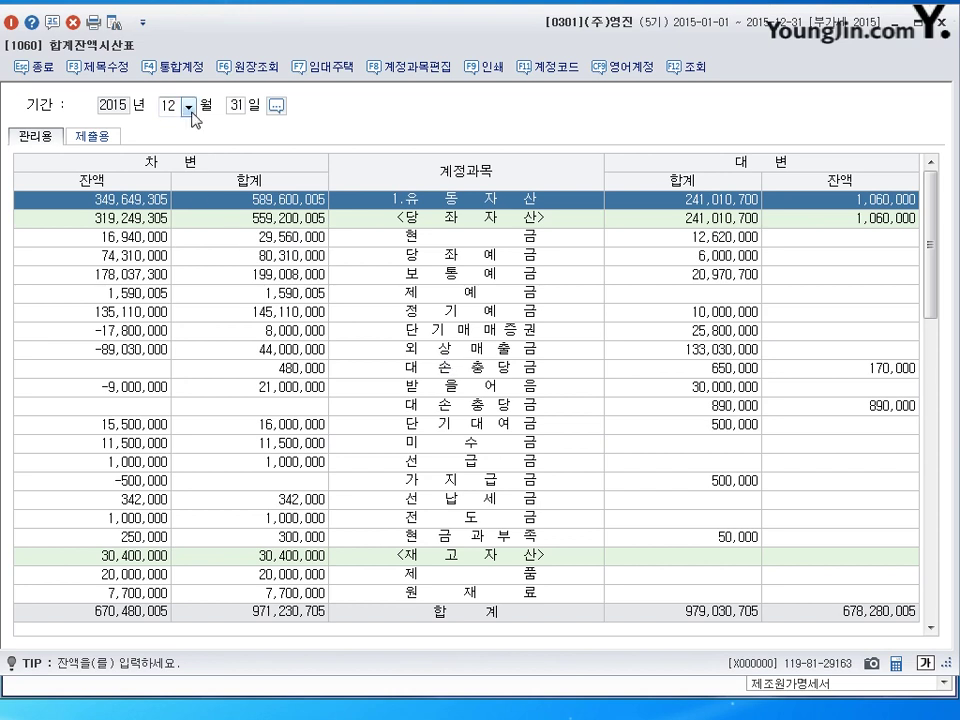
# Compare the balances of 외상매출금 and its 대손충당금 in the trial balance, and close the report
pyautogui.click(140, 349)
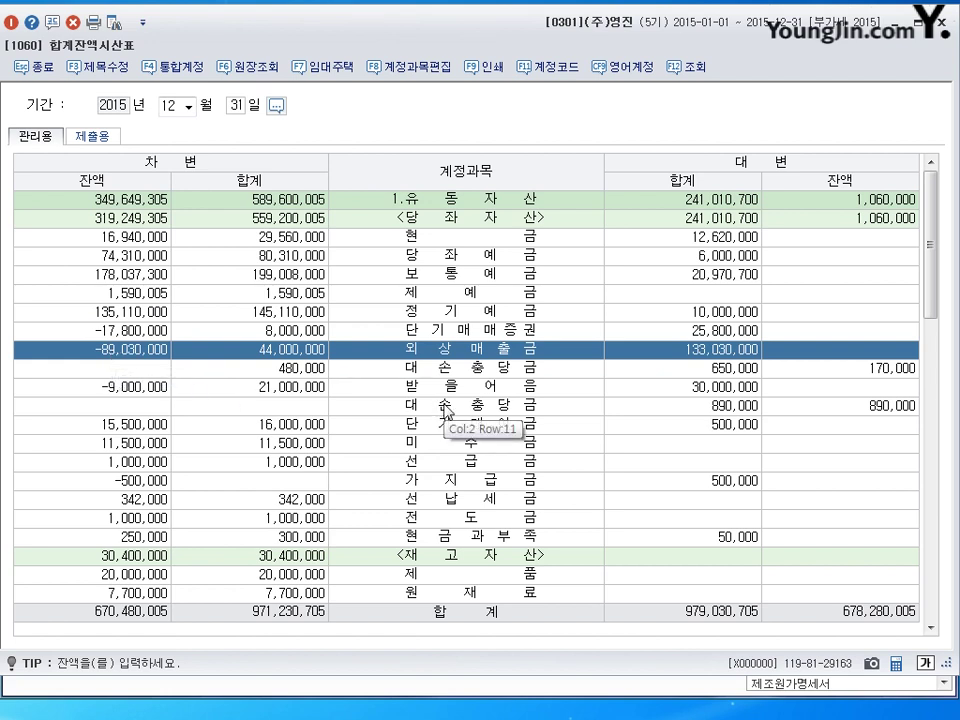
pyautogui.click(848, 372)
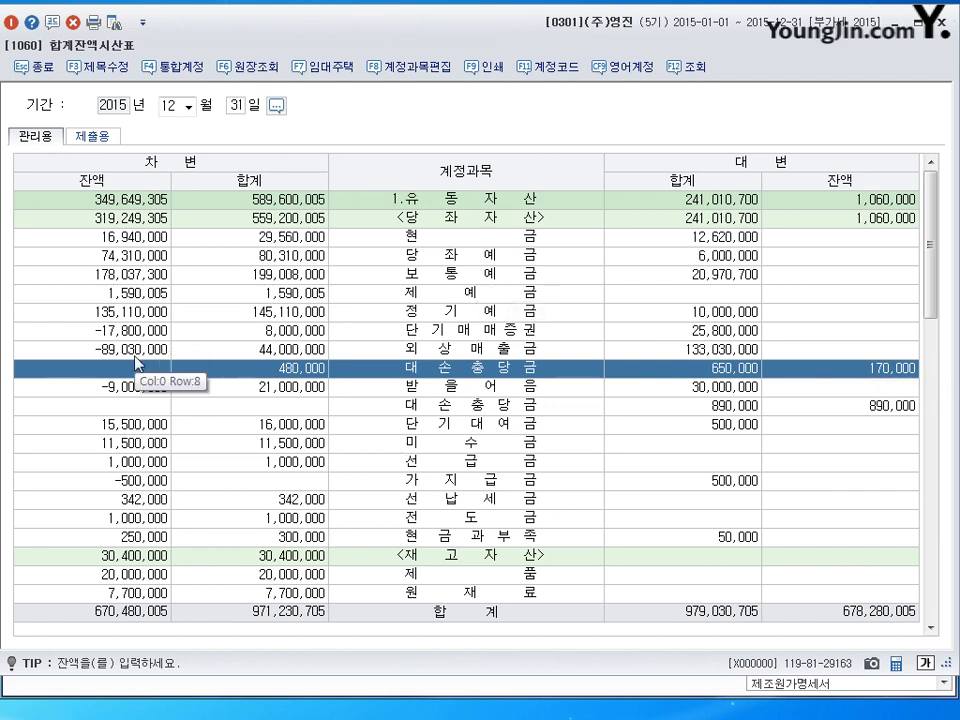
pyautogui.press('Up')
pyautogui.press('Down')
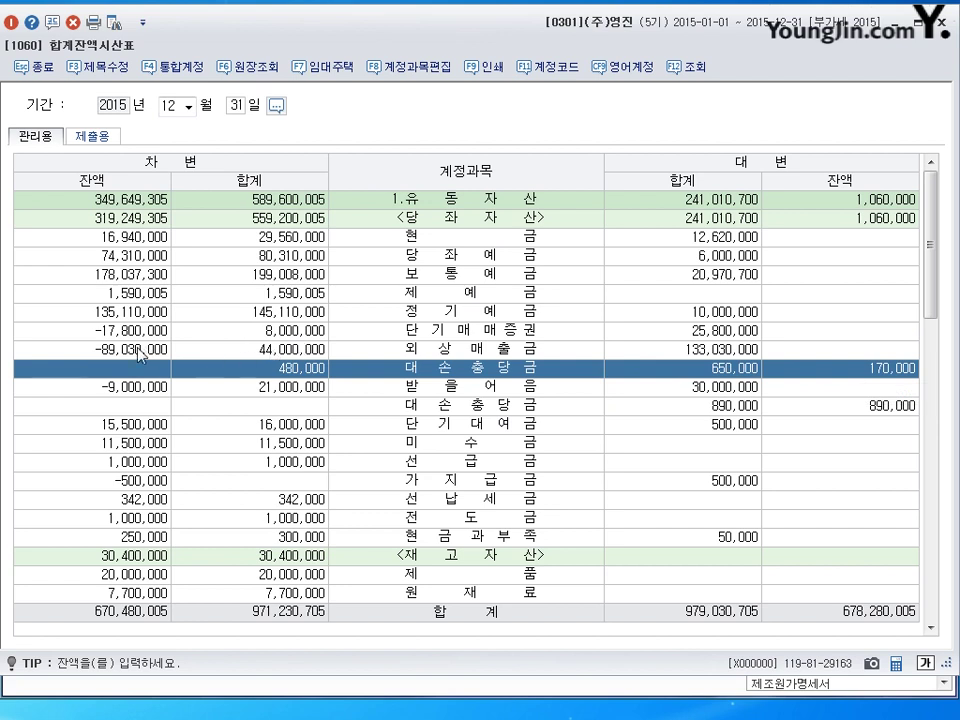
pyautogui.press('Up')
pyautogui.press('Down')
pyautogui.click(942, 20)
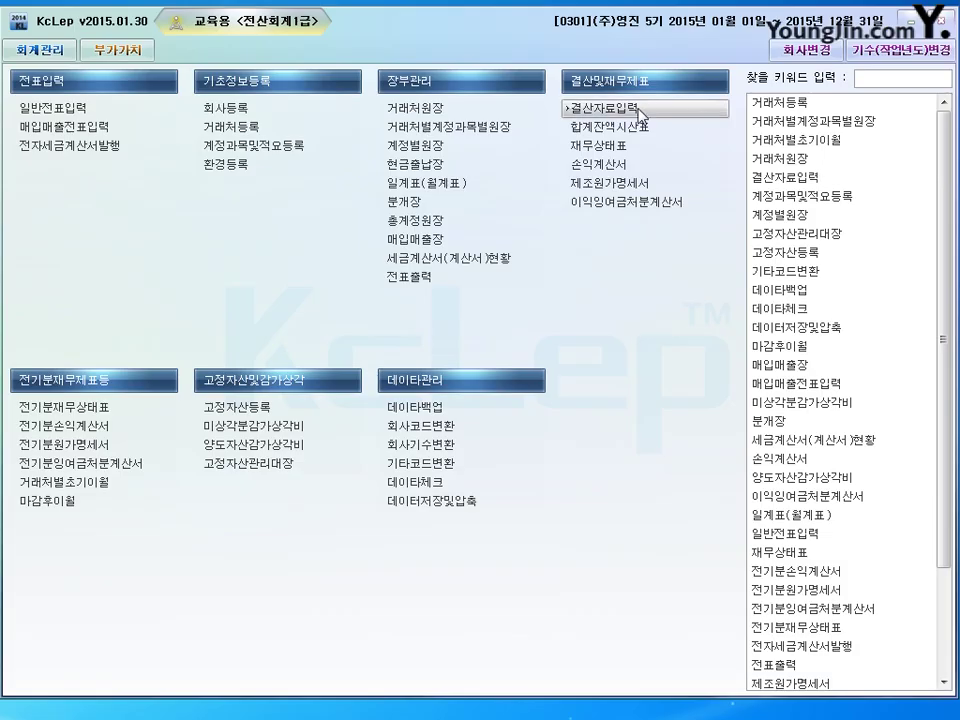
# Open the closing data entry (결산자료입력) and load the period from month 01 to month 12 of 2015
pyautogui.doubleClick(820, 197)
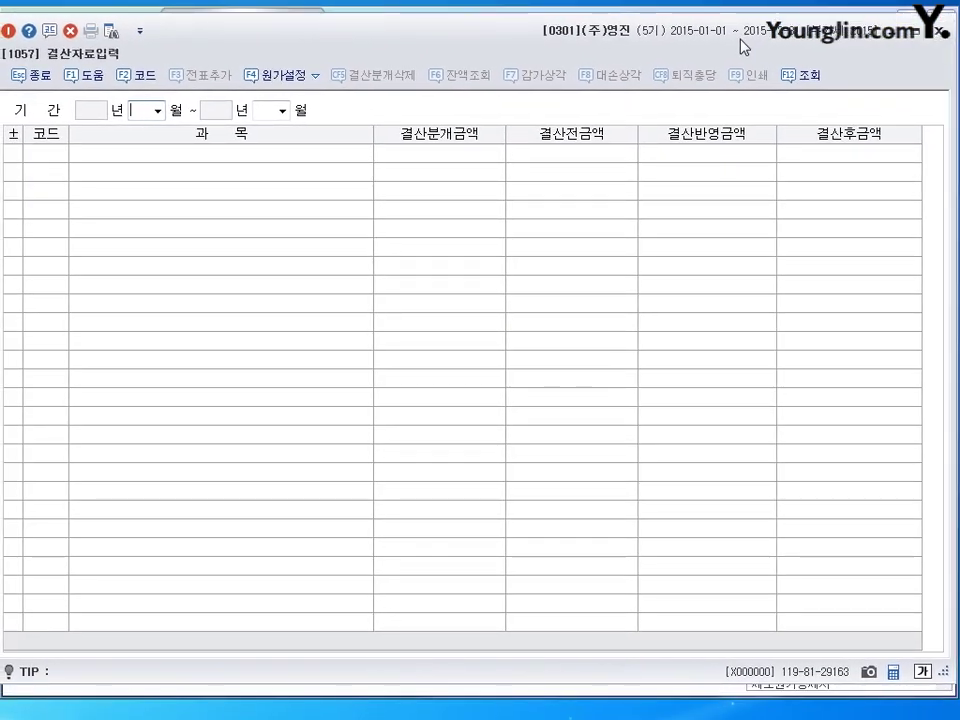
pyautogui.write('01')
pyautogui.press('Return')
pyautogui.write('12')
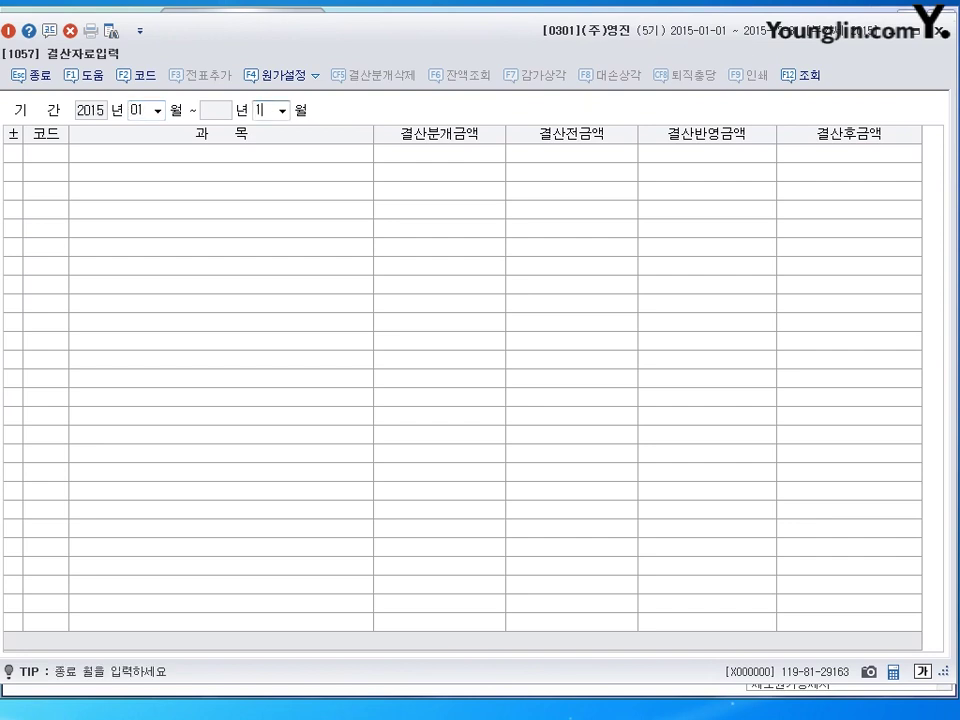
pyautogui.press('Return')
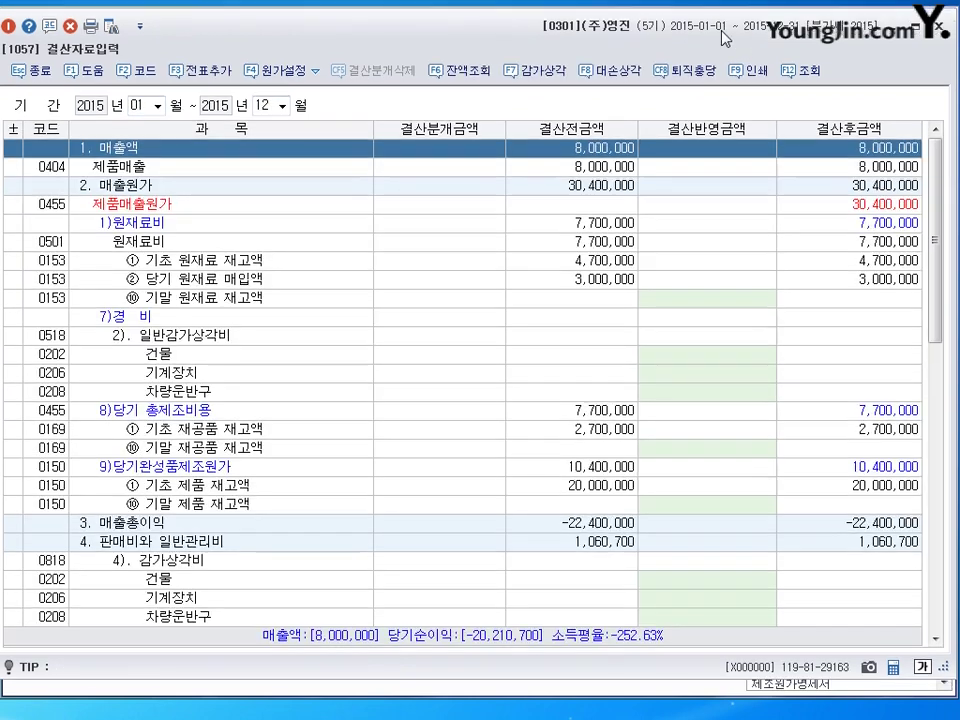
# In the bad-debt (대손상각) calculation, clear the additional allowance amounts for 0114 단기대여금 and 0120 미수금
pyautogui.click(606, 74)
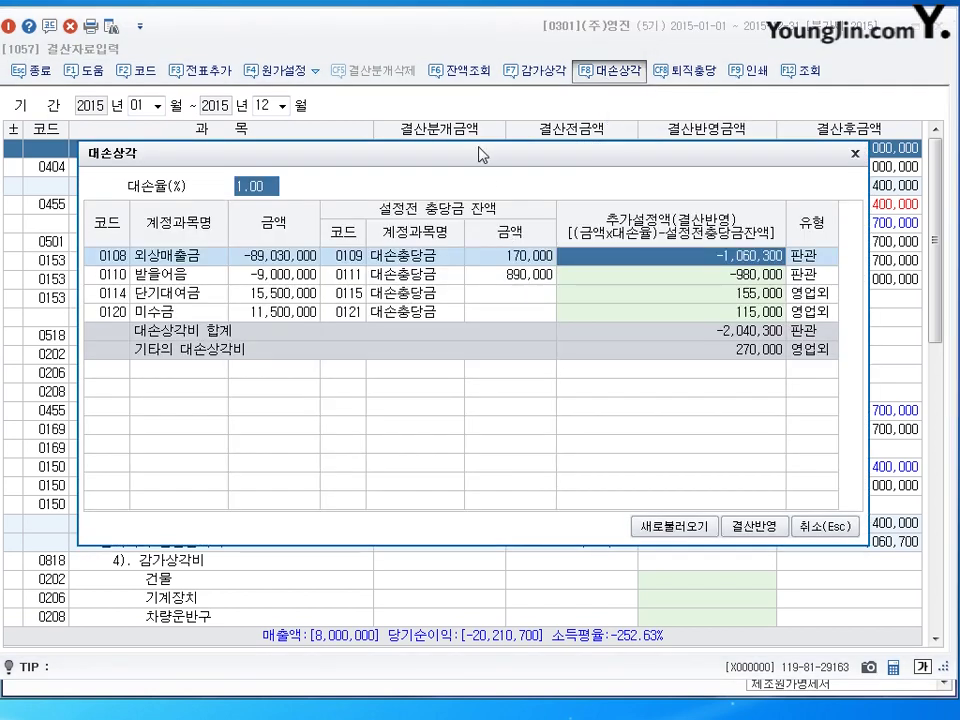
pyautogui.moveTo(481, 154); pyautogui.dragTo(479, 161)
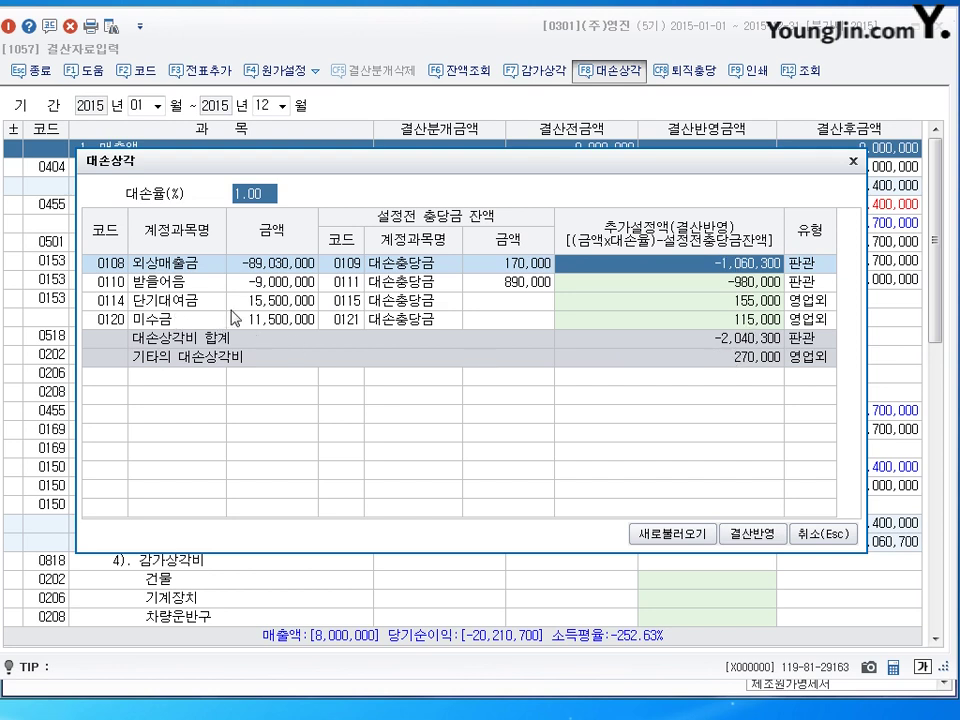
pyautogui.click(740, 300)
pyautogui.click(740, 318)
pyautogui.click(740, 303)
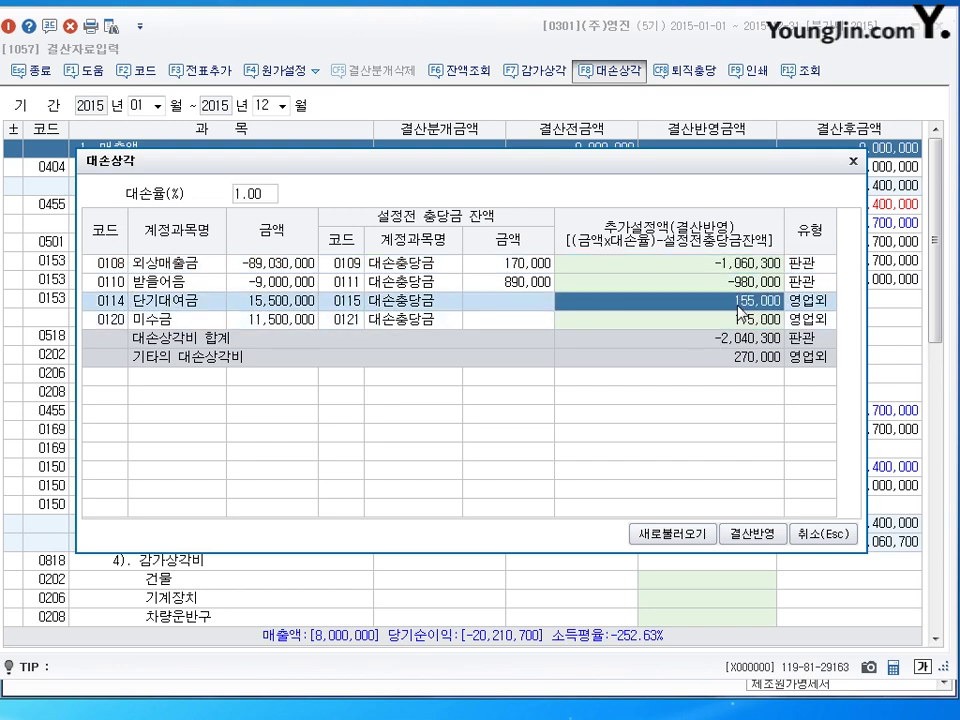
pyautogui.press('Delete')
pyautogui.press('Return')
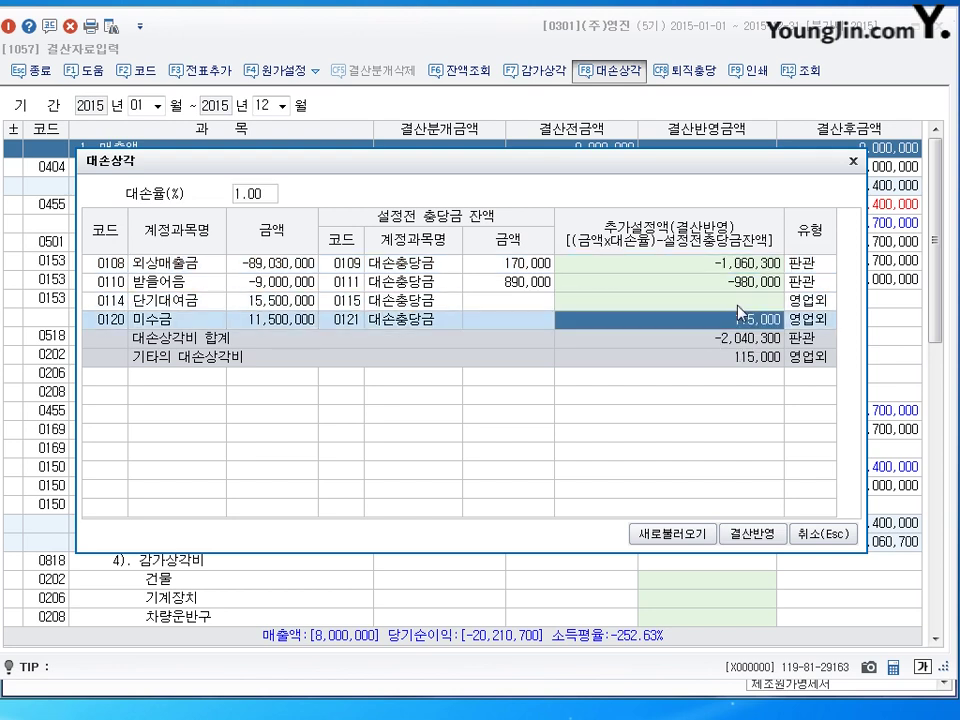
pyautogui.press('Delete')
pyautogui.press('Return')
# Check the additional allowance amounts for 외상매출금 and 받을어음 and apply them to the closing data (결산반영)
pyautogui.click(745, 264)
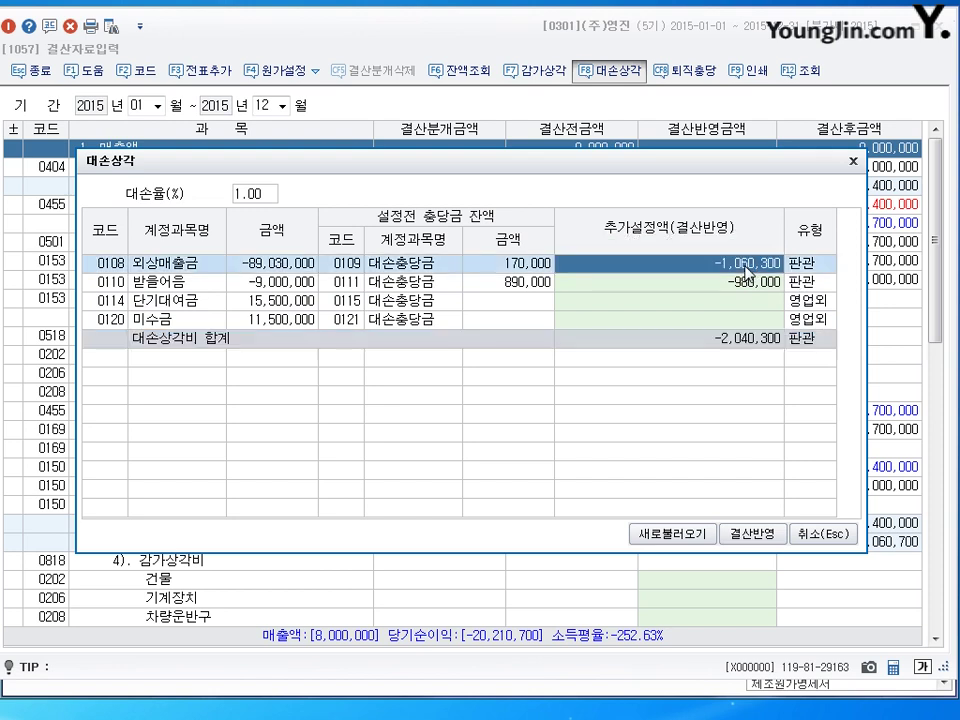
pyautogui.click(740, 282)
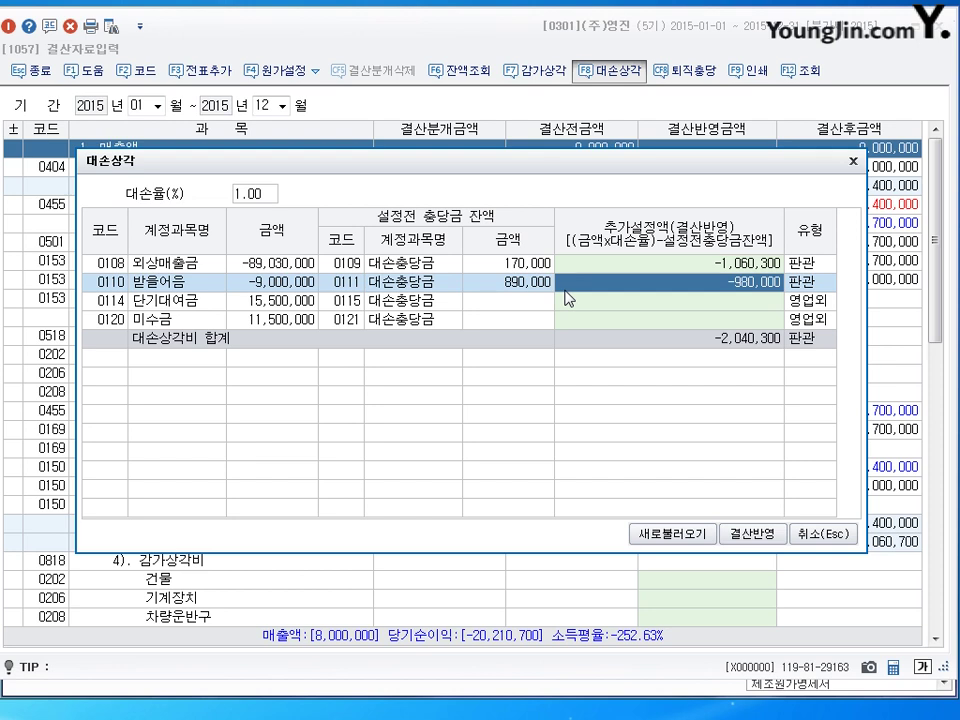
pyautogui.click(752, 534)
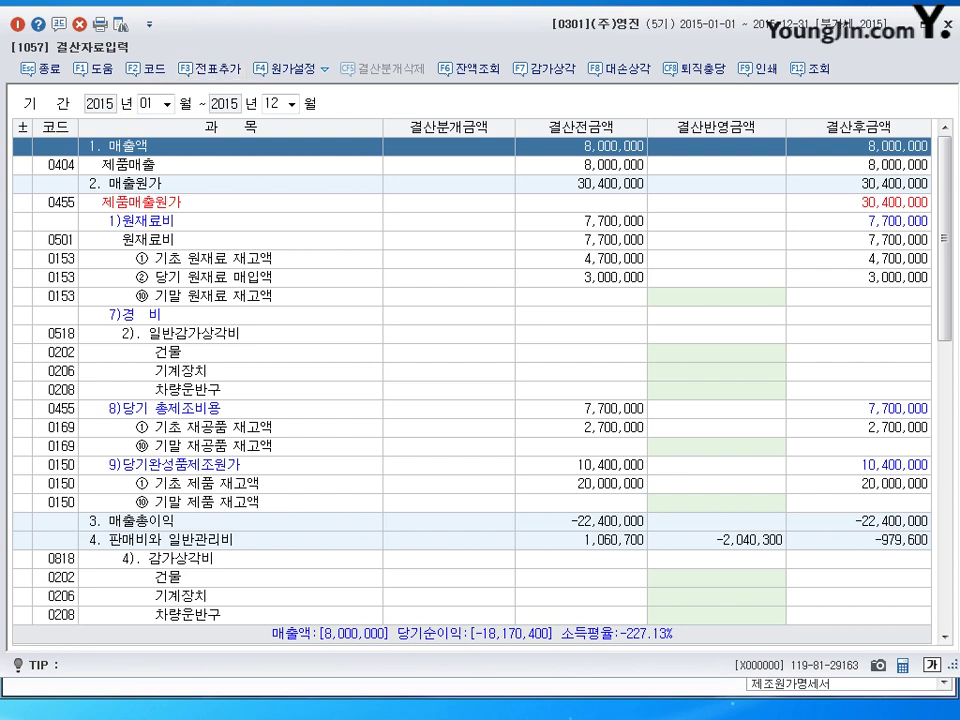
# Close the closing data entry and reopen the general voucher entry (일반전표입력)
pyautogui.click(947, 24)
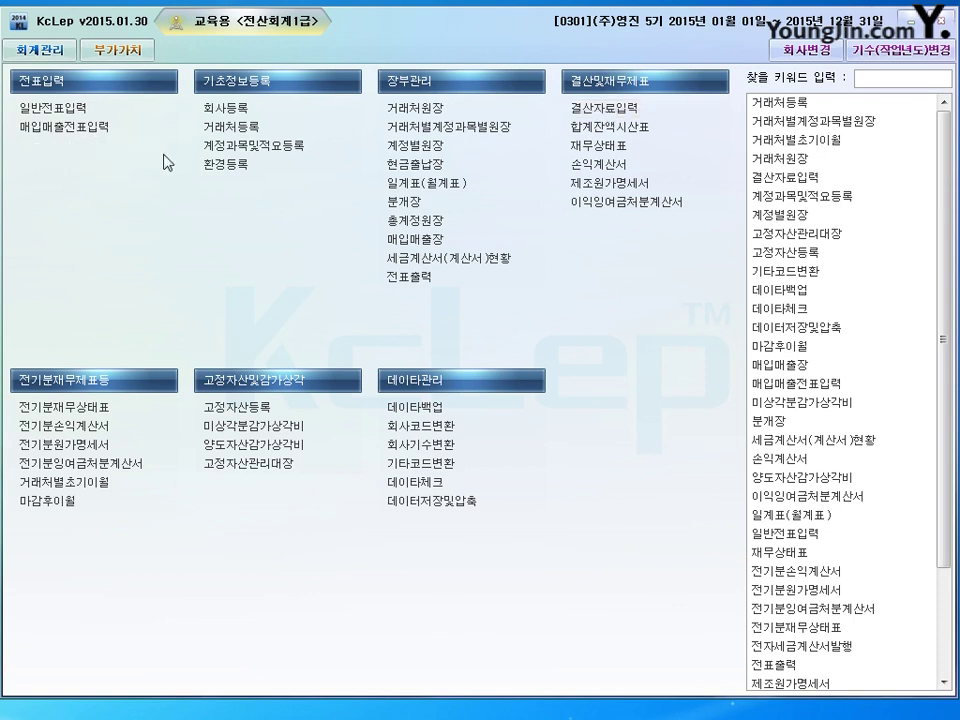
pyautogui.click(52, 107)
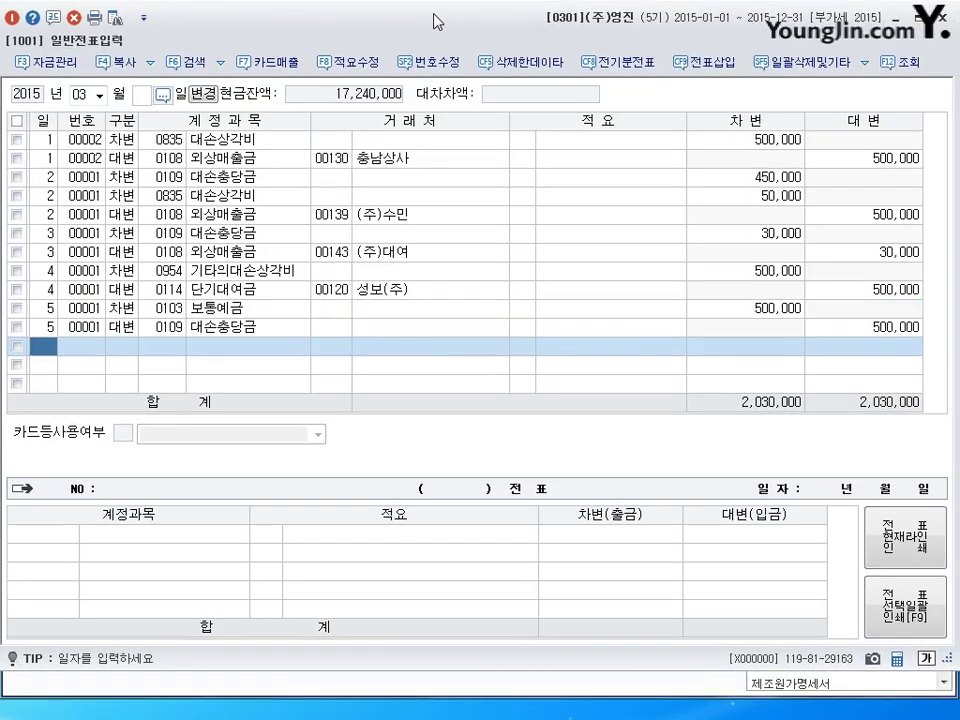
# Load the general vouchers dated December 31, 2015
pyautogui.write('12')
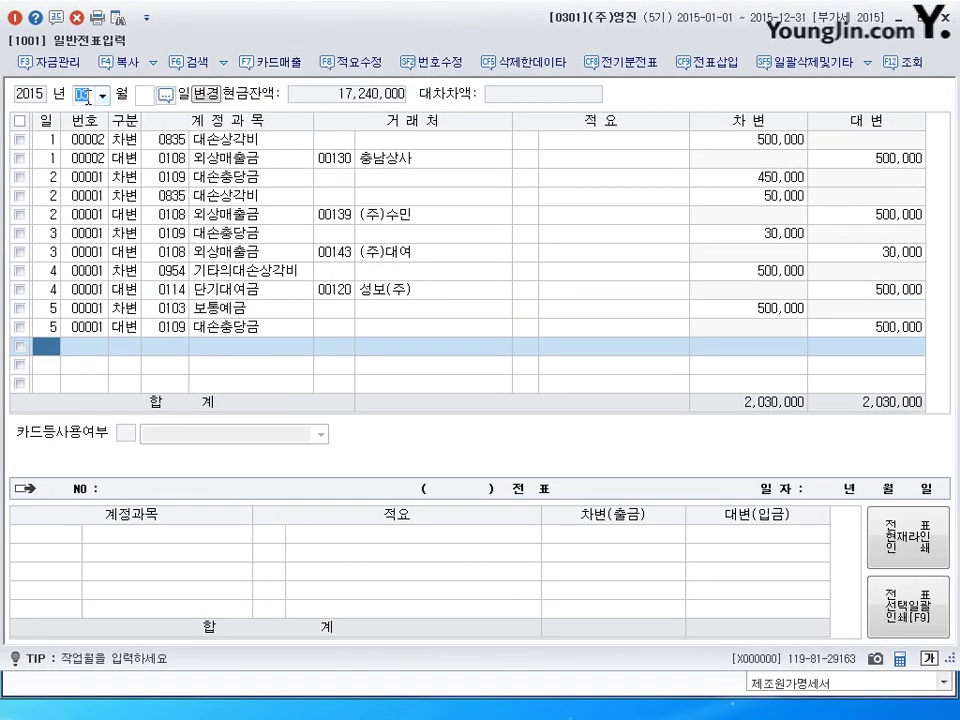
pyautogui.press('Return')
pyautogui.write('31')
pyautogui.press('Return')
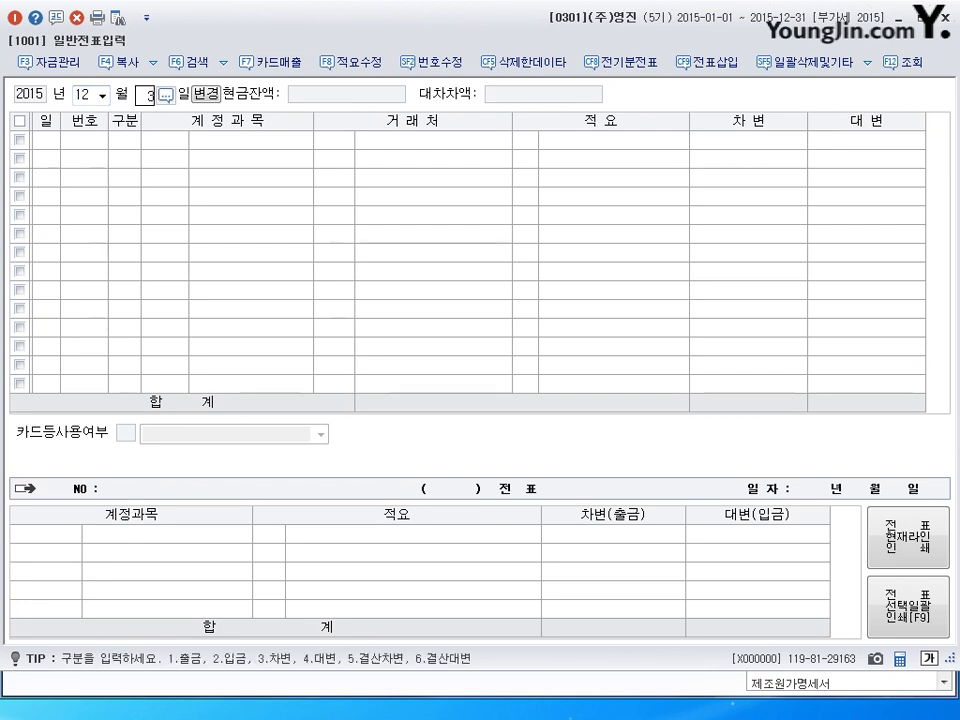
# Add a debit line for account 0835 대손상각비 of 500,000 with no business partner
pyautogui.write('3')
pyautogui.press('Return')
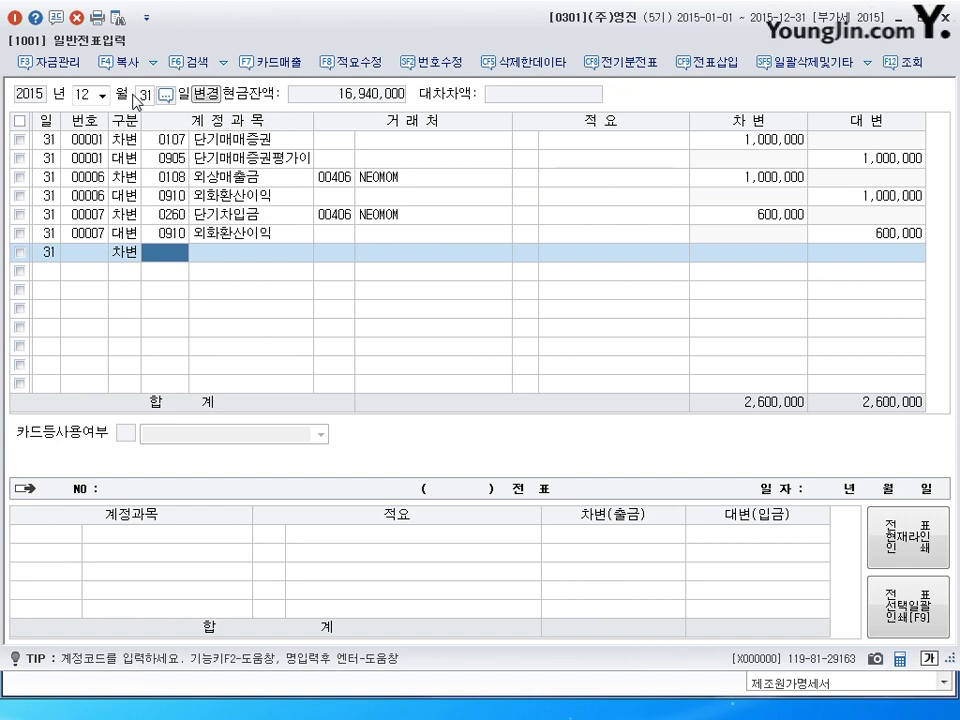
pyautogui.write('0835')
pyautogui.press('Return')
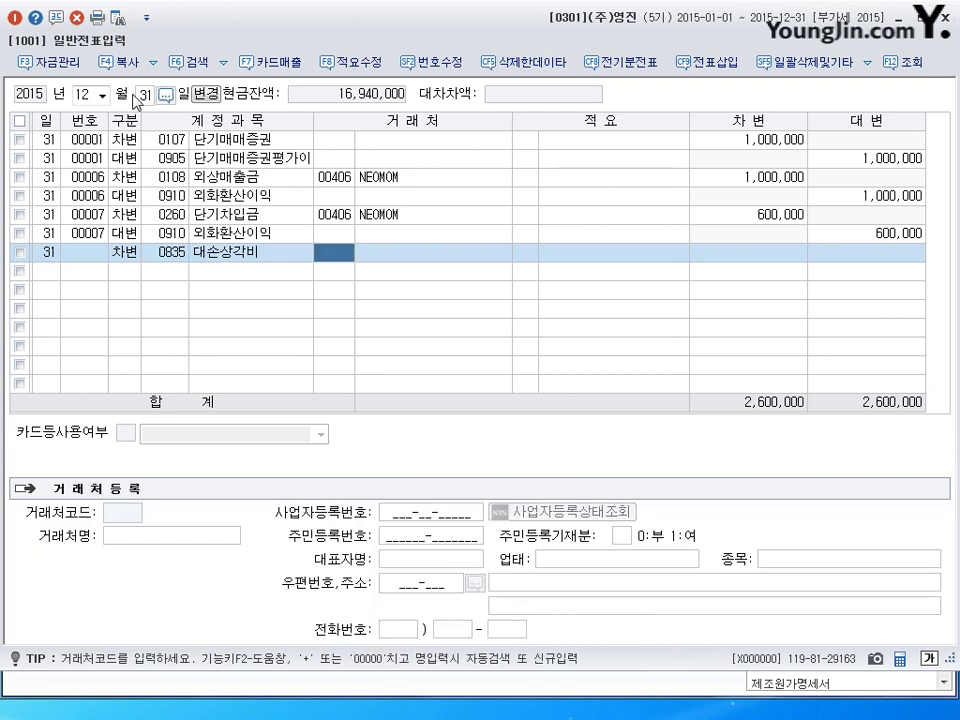
pyautogui.press('Return')
pyautogui.press('Return')
pyautogui.write('5000000')
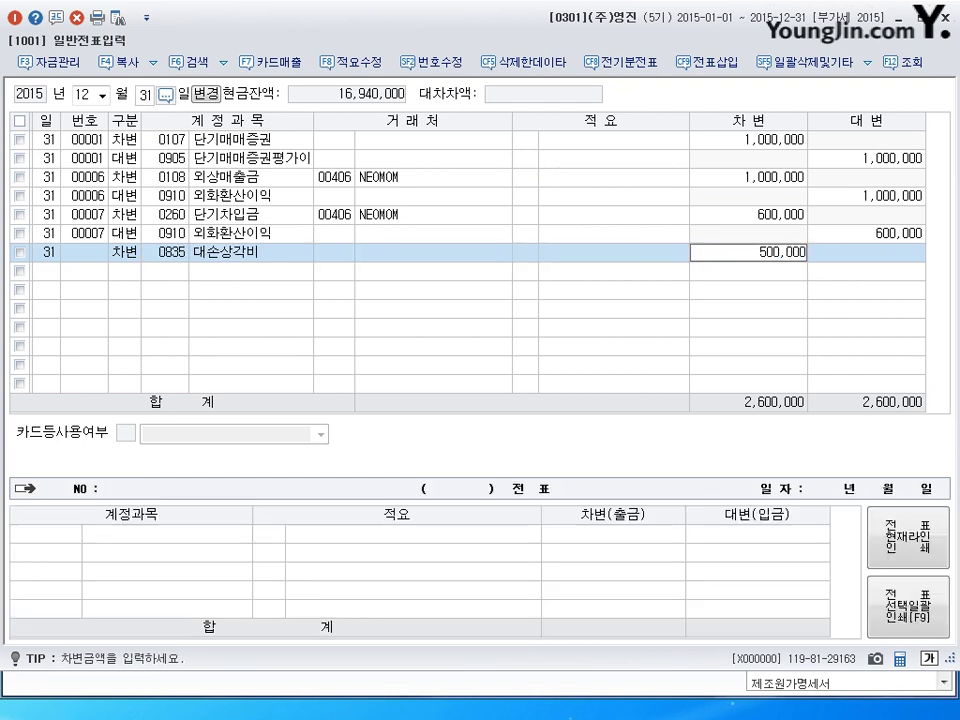
pyautogui.press('Return')
# Balance the voucher with a credit line for account 0109 대손충당금 of 500,000
pyautogui.write('4')
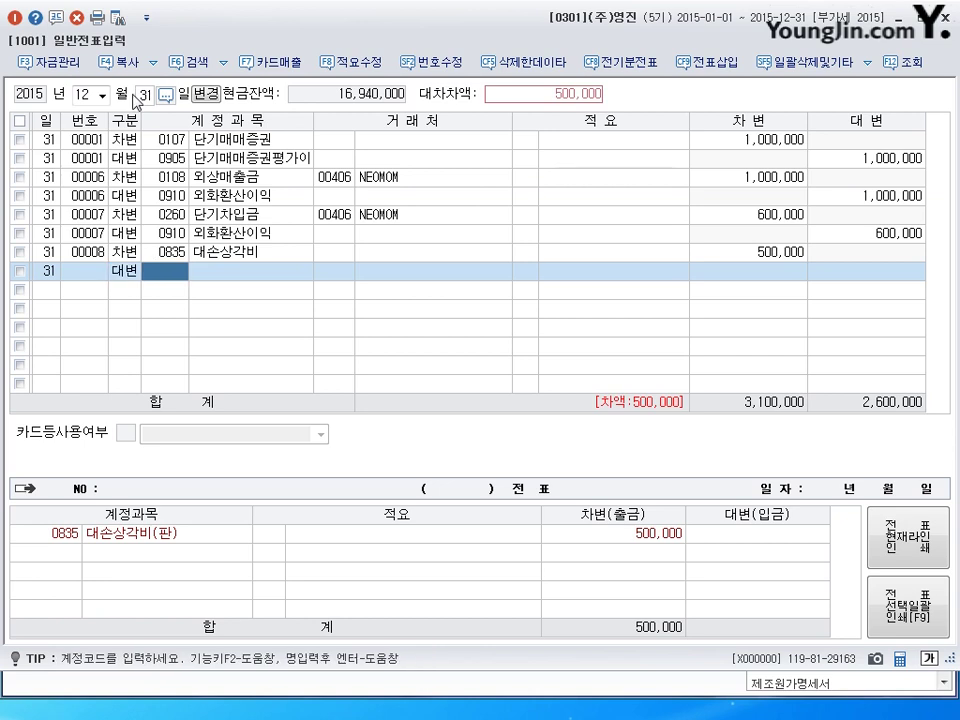
pyautogui.write('109')
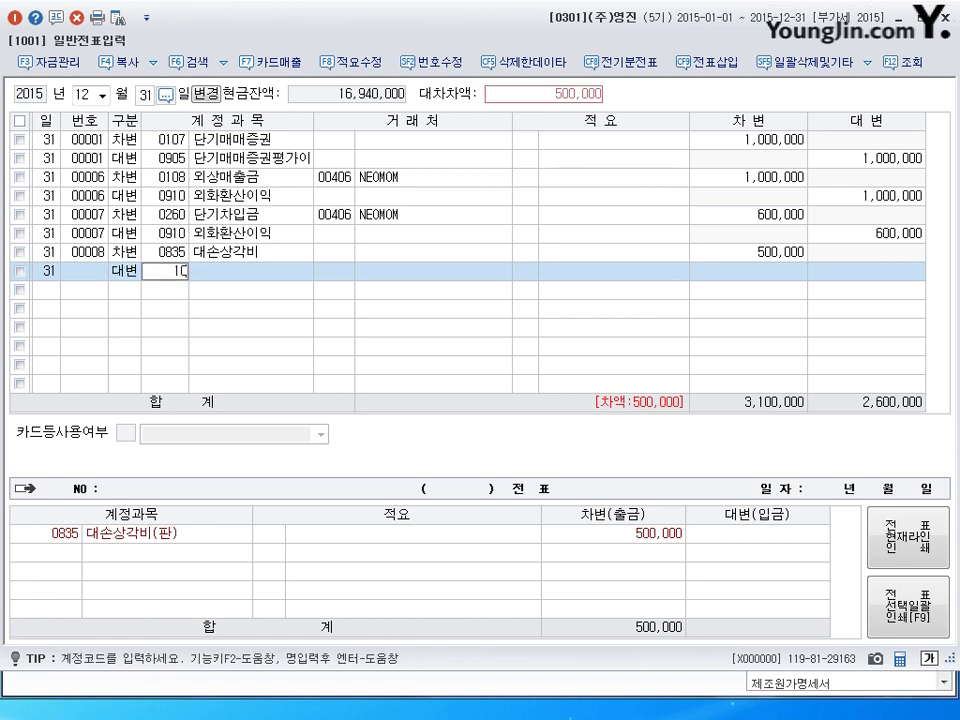
pyautogui.press('Return')
pyautogui.press('Return')
pyautogui.press('Return')
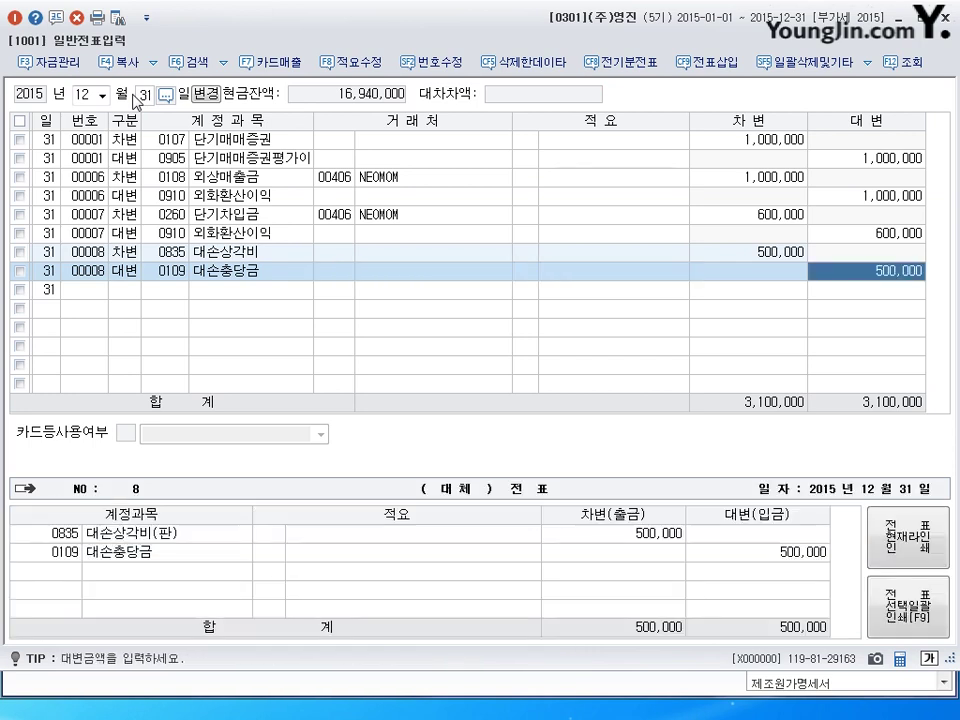
pyautogui.press('Return')
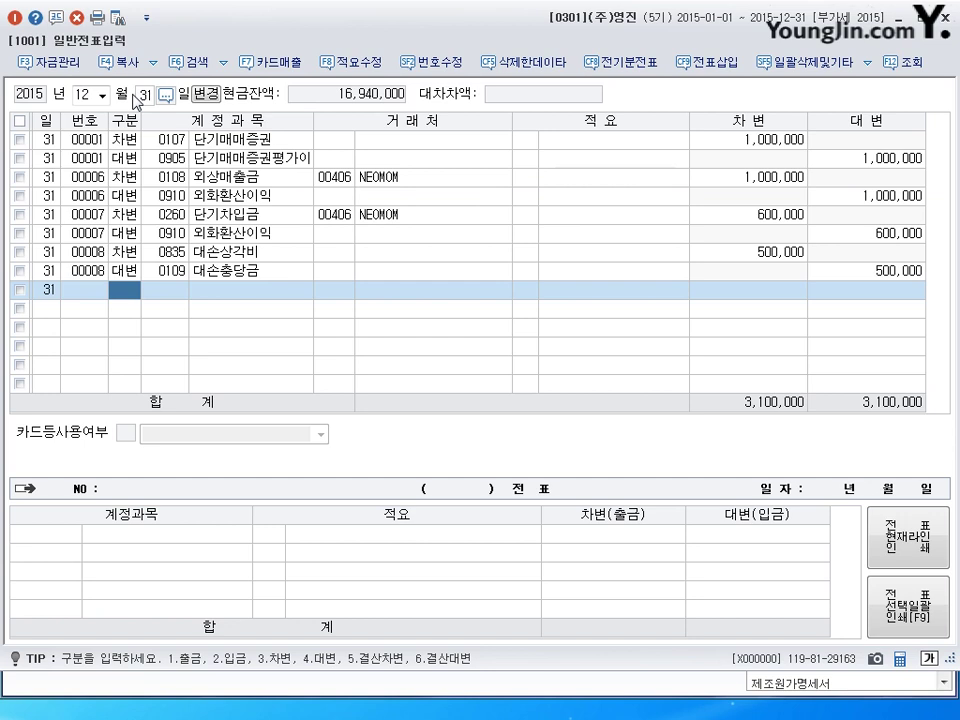
# Enter a new voucher's debit line for account 0111 대손충당금 of 600,000 with no business partner
pyautogui.write('3')
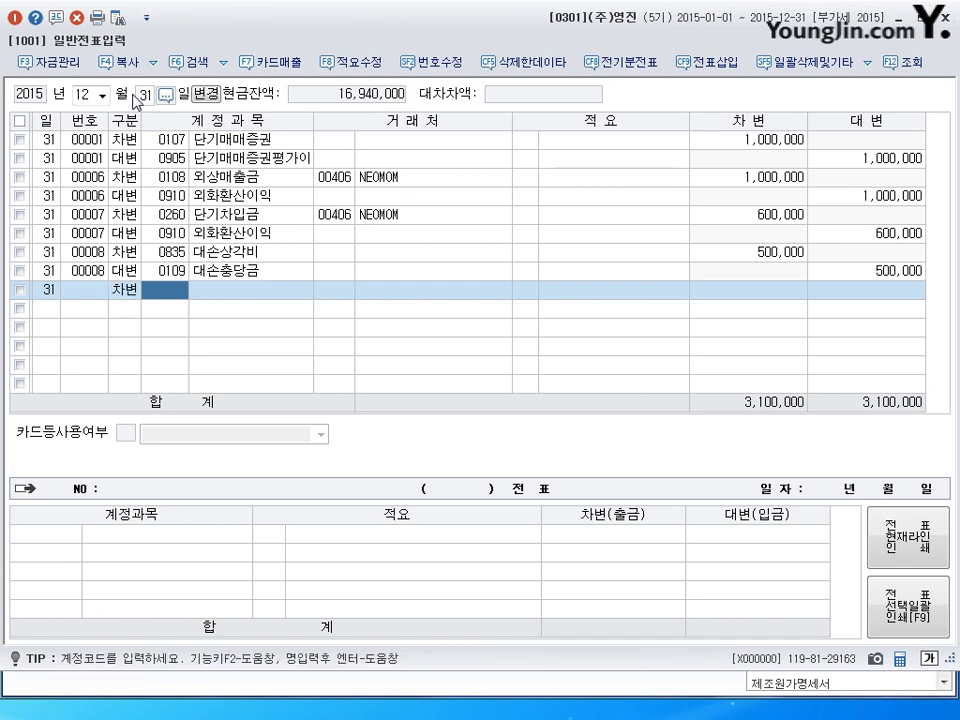
pyautogui.write('111')
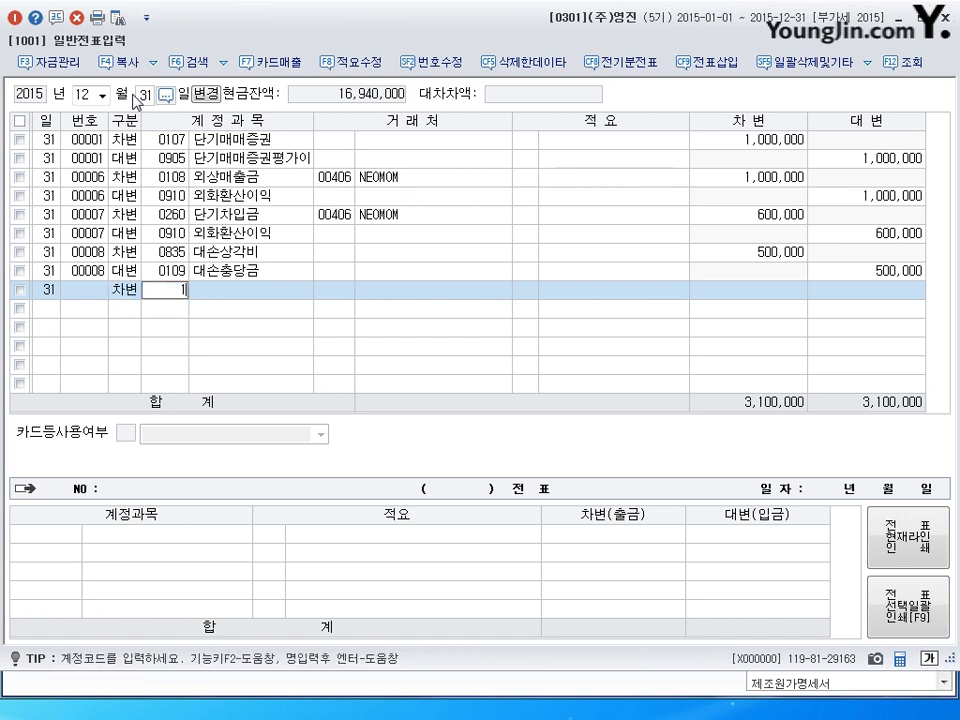
pyautogui.press('Return')
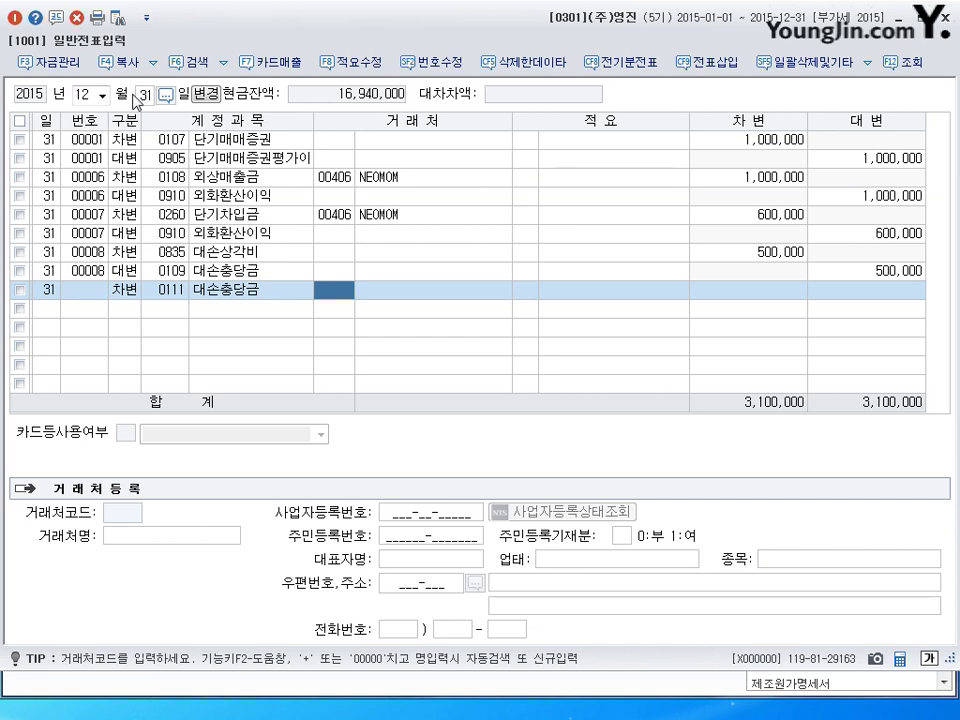
pyautogui.press('Return')
pyautogui.press('Return')
pyautogui.write('6000000')
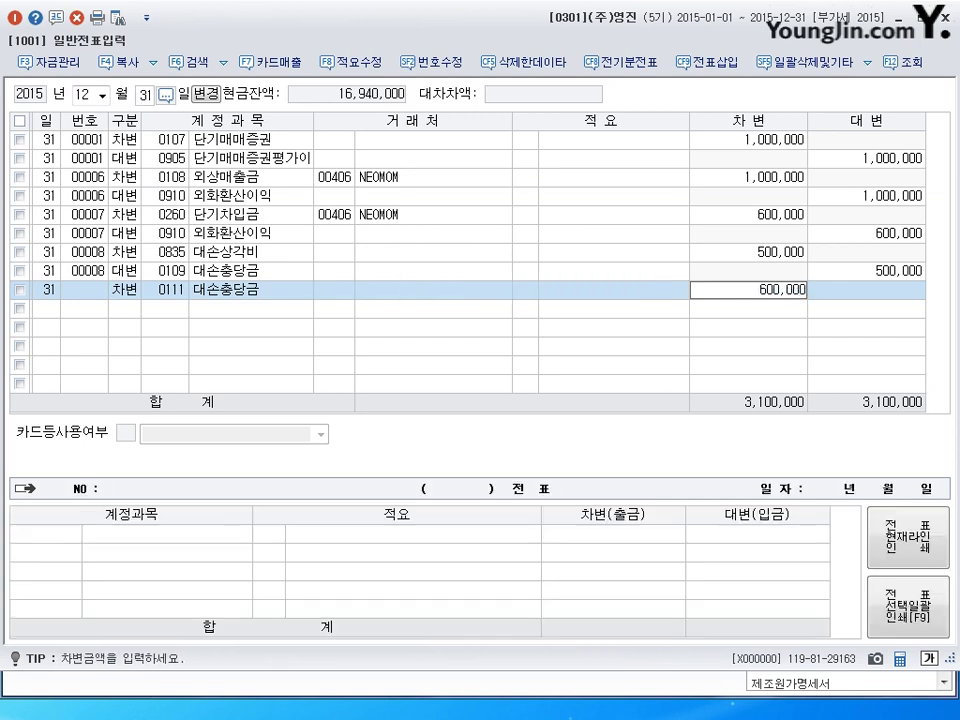
pyautogui.press('Return')
# Start a credit line and search the account codes for 대손충, going to the 대손충당금환입 entries
pyautogui.write('4')
pyautogui.press('Return')
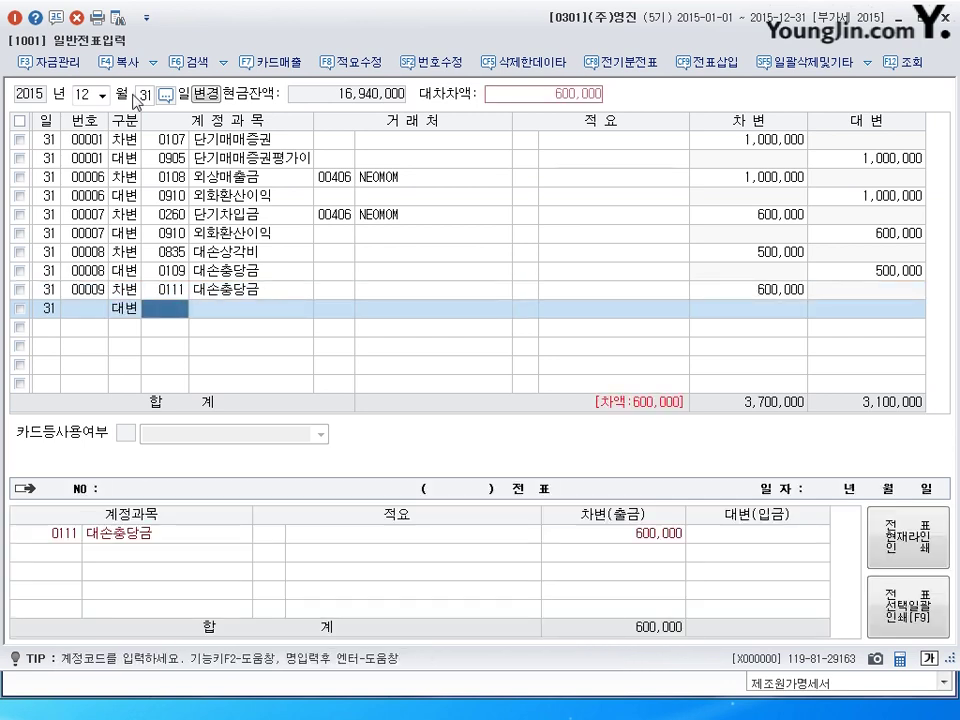
pyautogui.write('대손')
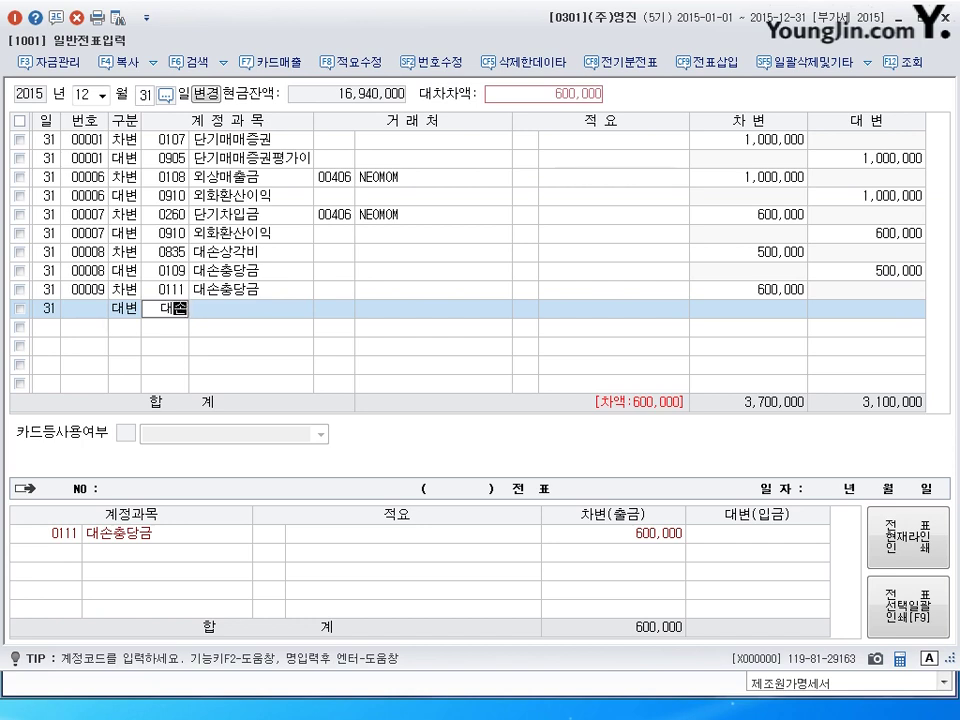
pyautogui.write('ㅊㅜㅇ')
pyautogui.press('Return')
pyautogui.press('Down')
pyautogui.press('Down')
pyautogui.press('Down')
pyautogui.press('Down')
pyautogui.press('Down')
pyautogui.press('Down')
pyautogui.press('Down')
pyautogui.press('Down')
pyautogui.press('Down')
pyautogui.press('Down')
pyautogui.press('Down')
pyautogui.press('Down')
pyautogui.press('Down')
pyautogui.press('Down')
pyautogui.press('Down')
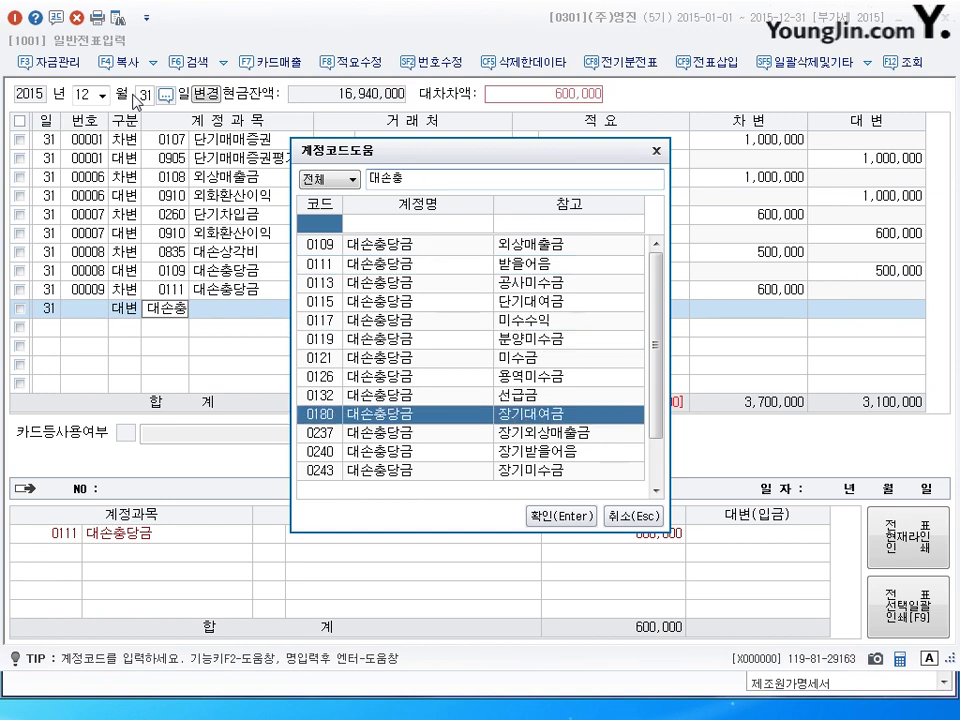
pyautogui.press('Up')
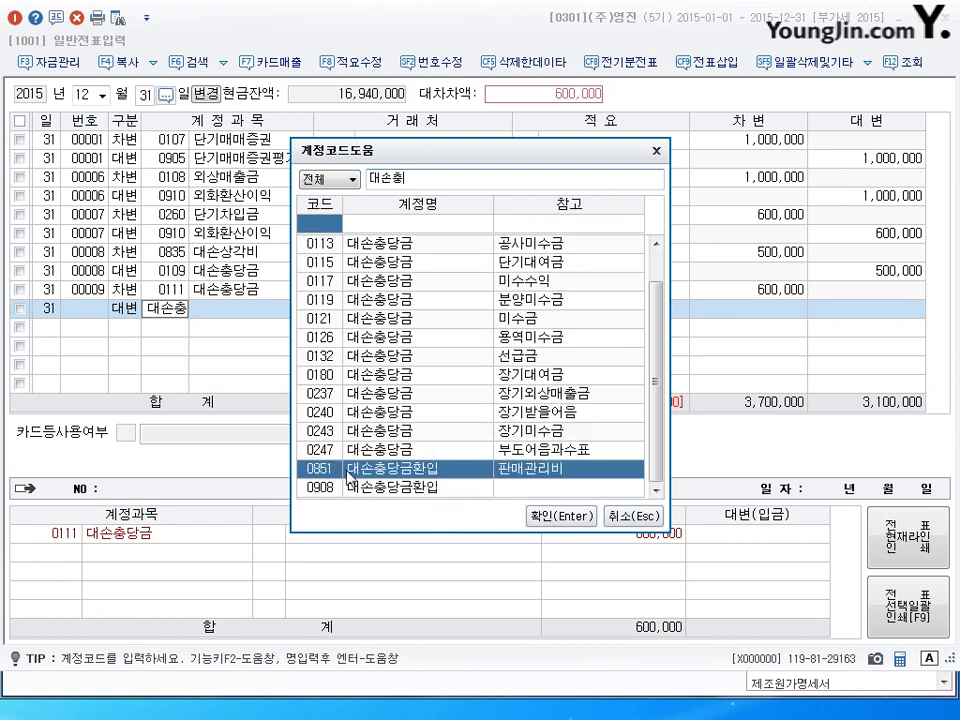
# Compare the two 대손충당금환입 accounts, 0851 for 판매관리비 and 0908
pyautogui.click(380, 489)
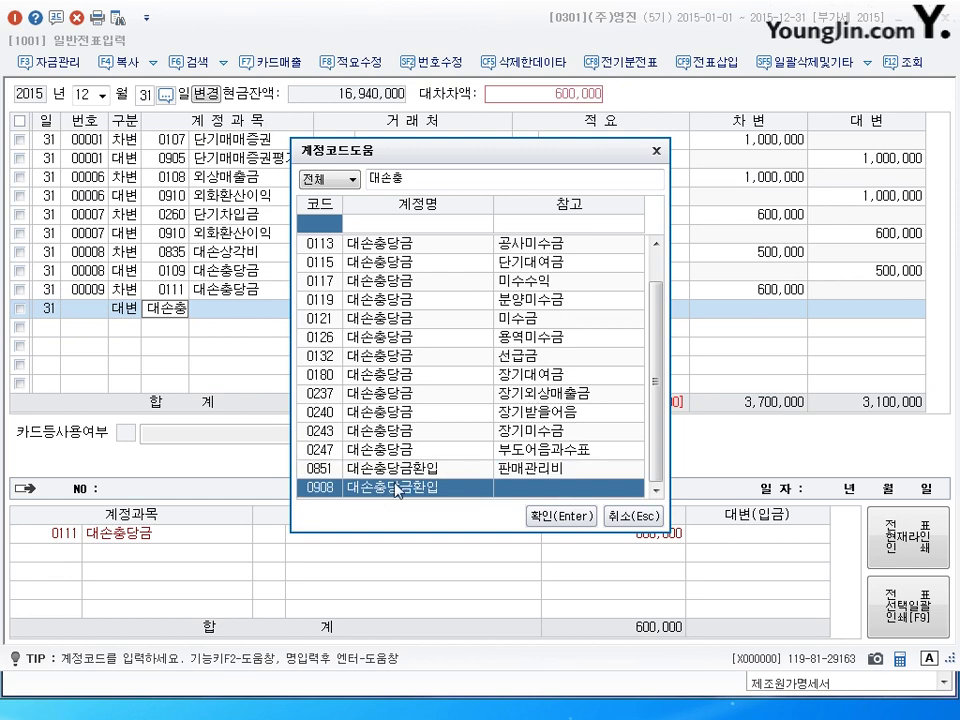
pyautogui.click(399, 468)
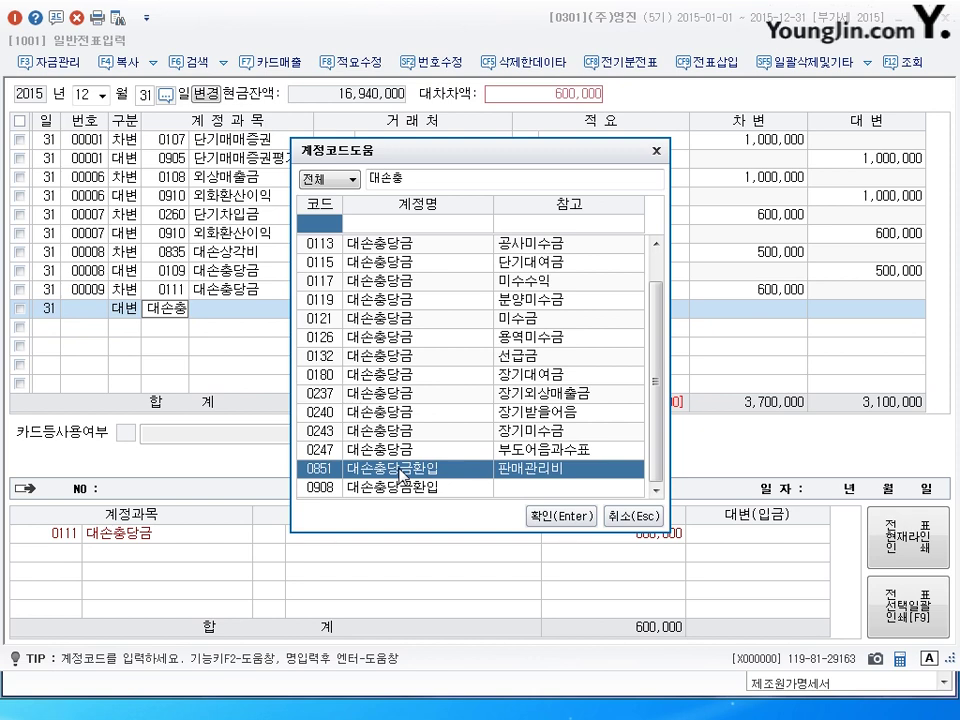
pyautogui.click(387, 486)
pyautogui.click(383, 474)
pyautogui.click(388, 490)
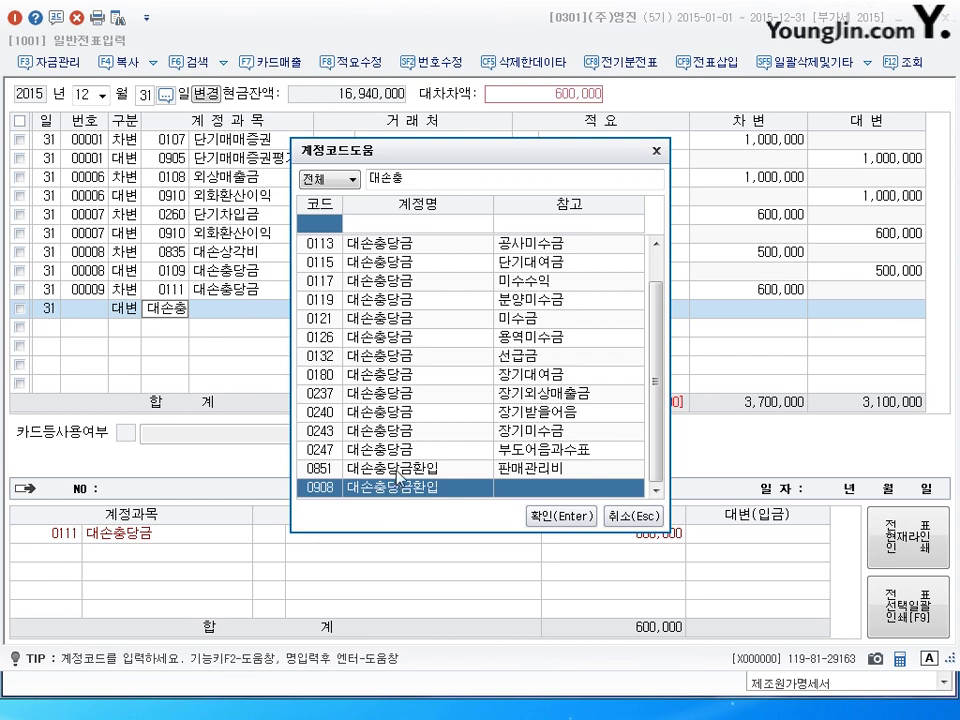
pyautogui.click(400, 468)
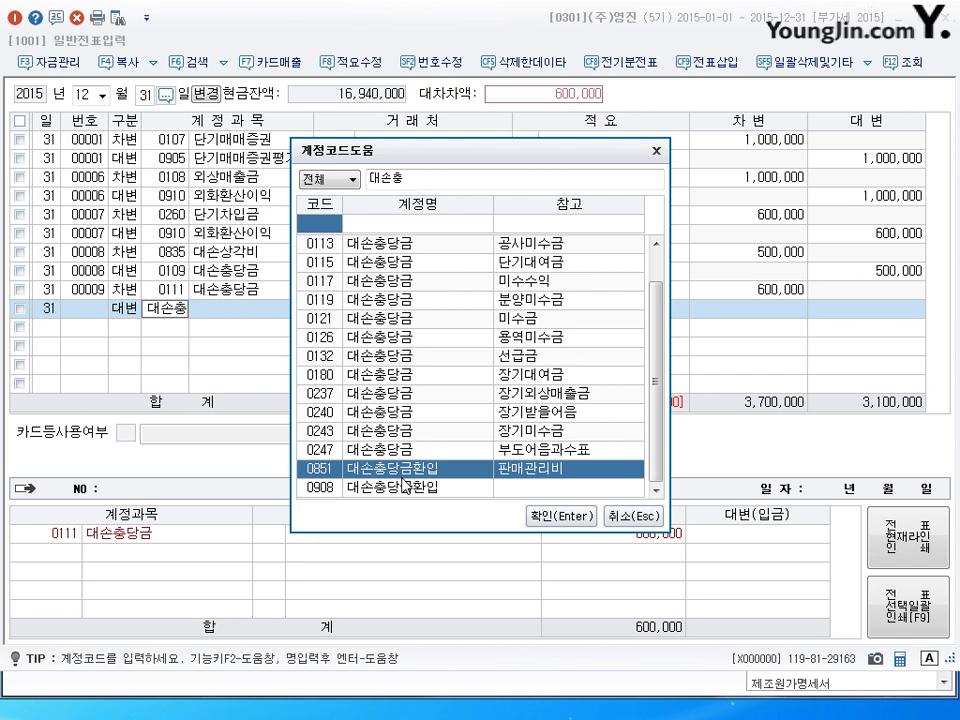
pyautogui.click(406, 490)
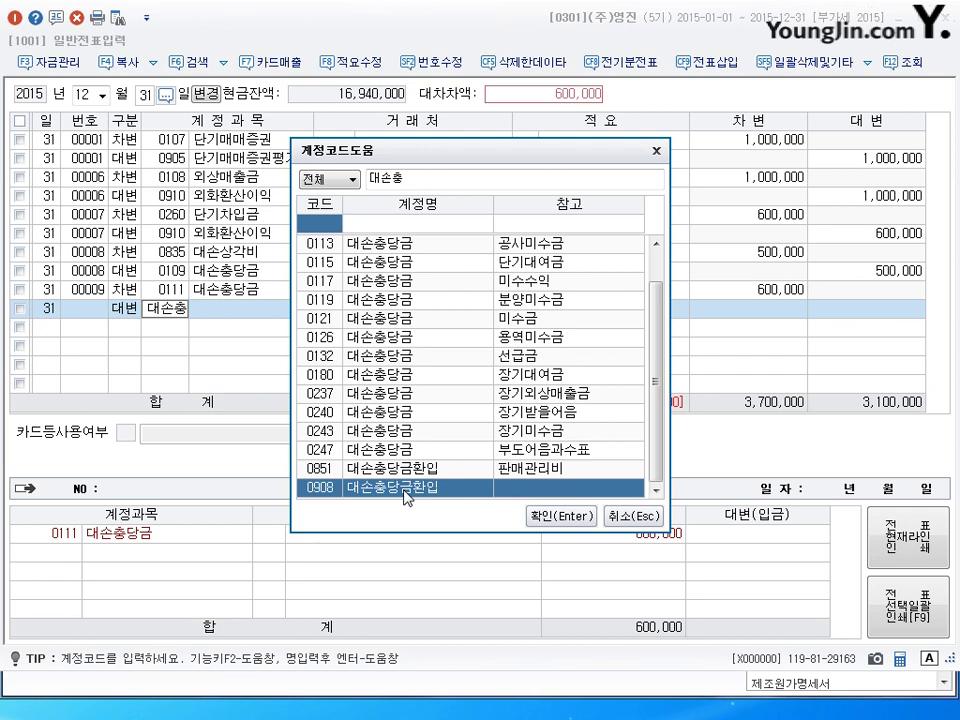
# Choose account 0851 대손충당금환입 and complete the credit line with 600,000 and no business partner
pyautogui.press('Up')
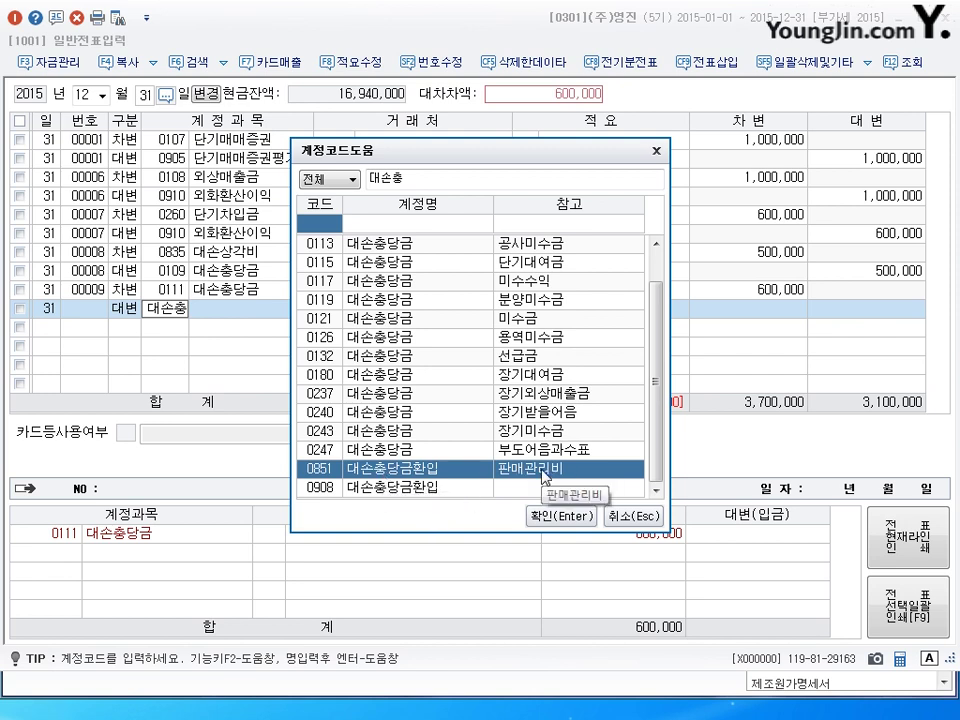
pyautogui.click(560, 520)
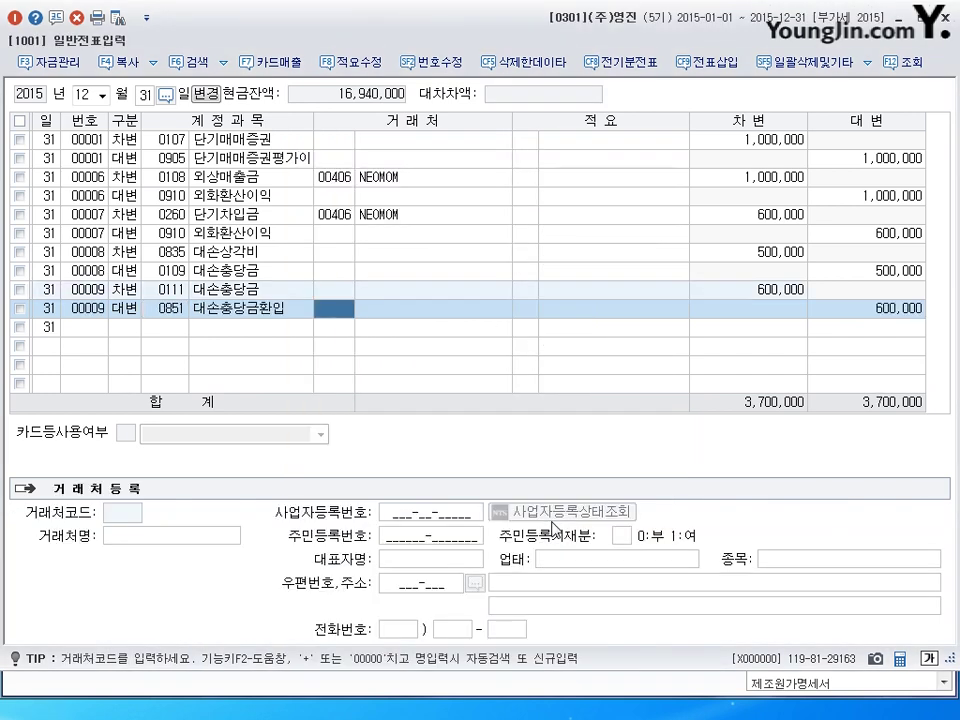
pyautogui.press('Return')
pyautogui.press('Return')
pyautogui.press('Return')
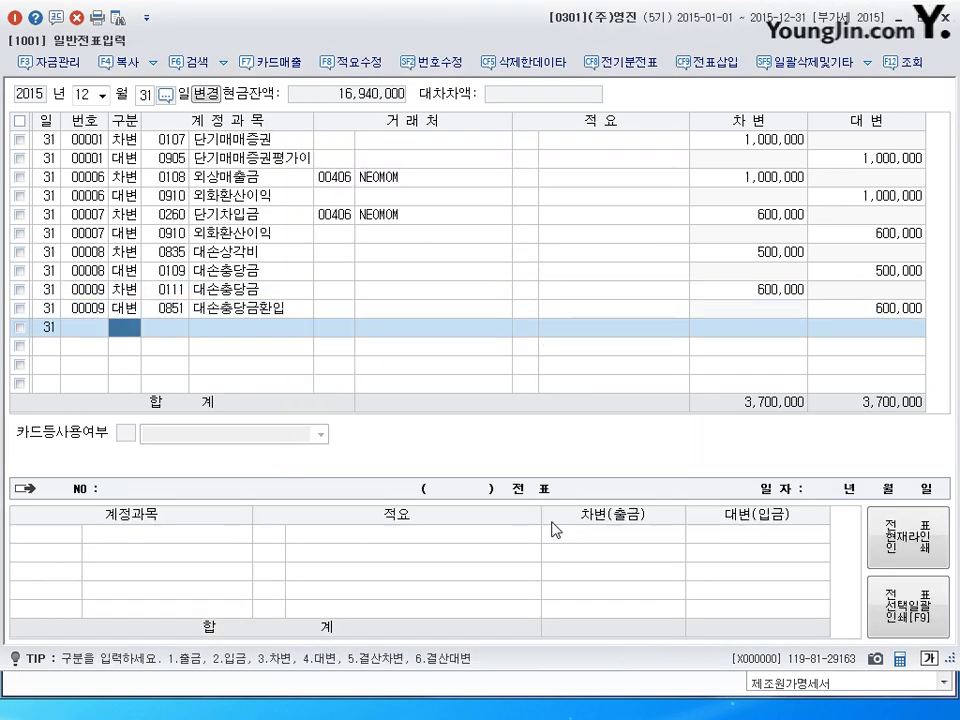